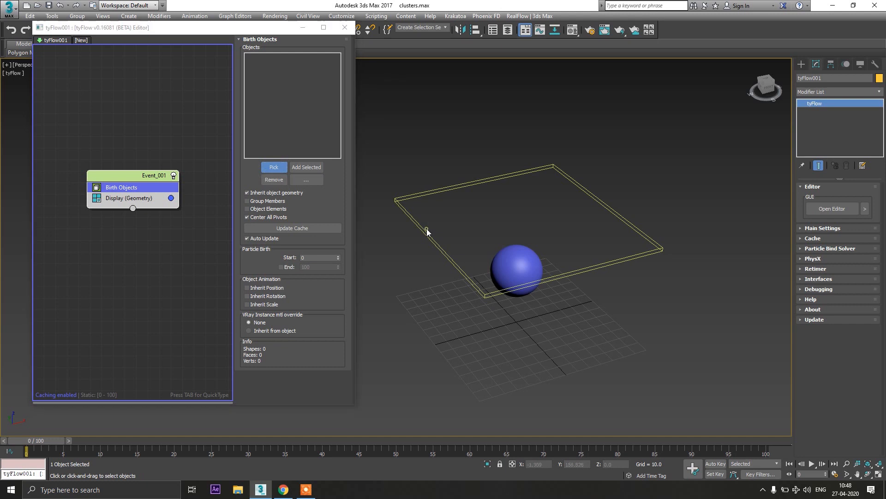
Use the flat box as the birth object and change the event's geometry display color to dark gray.
{"action": "left_click", "coordinate": [171, 198]}
{"action": "left_click", "coordinate": [191, 296]}
{"action": "left_click", "coordinate": [267, 234]}
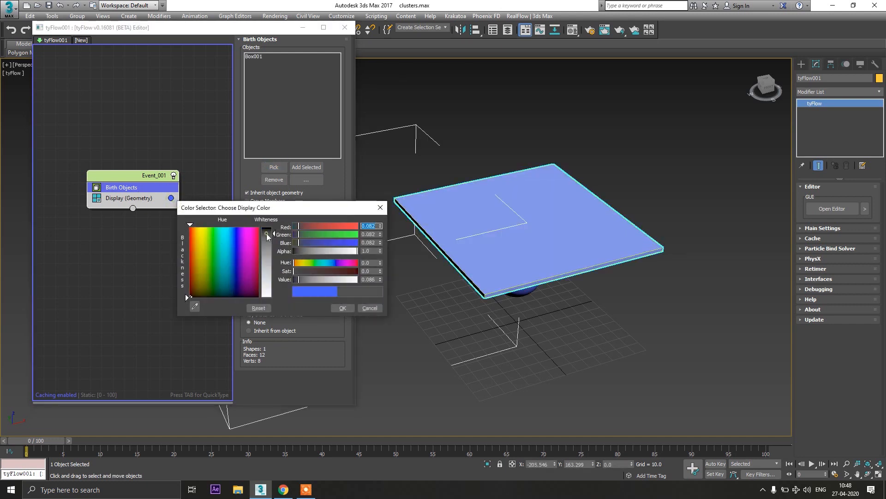
{"action": "left_click", "coordinate": [343, 307]}
Add a Voronoi Fracture operator to Event_001 below Birth Objects.
{"action": "key", "text": "Tab"}
{"action": "type", "text": "VORO"}
{"action": "key", "text": "Return"}
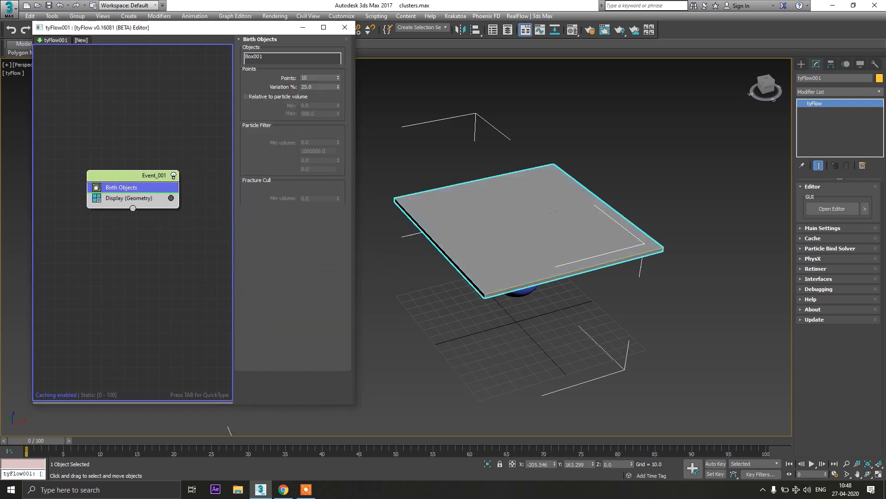
Add a PhysX Shape operator to Event_001 directly below Voronoi Fracture.
{"action": "left_click", "coordinate": [141, 177]}
{"action": "key", "text": "Tab"}
{"action": "type", "text": "PHYSX"}
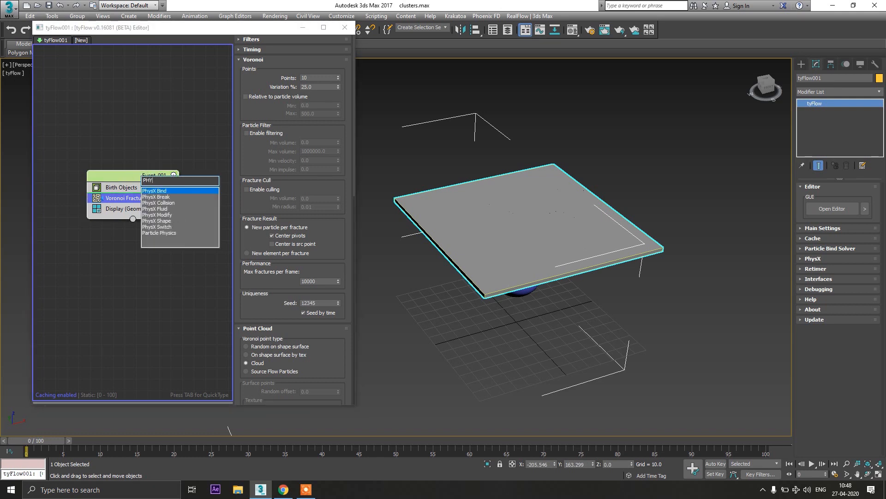
{"action": "left_click", "coordinate": [157, 221]}
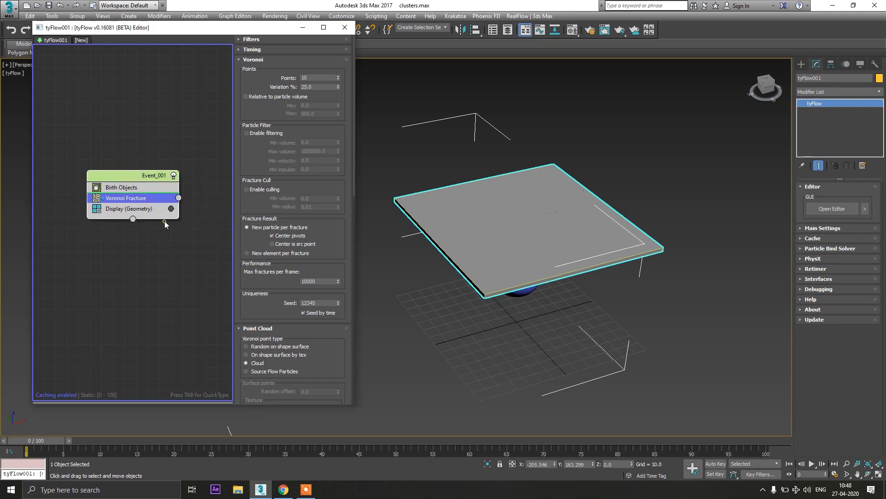
{"action": "left_click", "coordinate": [115, 213]}
Set the Voronoi Fracture point count to 300 and scrub the first frames to preview it.
{"action": "left_click", "coordinate": [125, 200]}
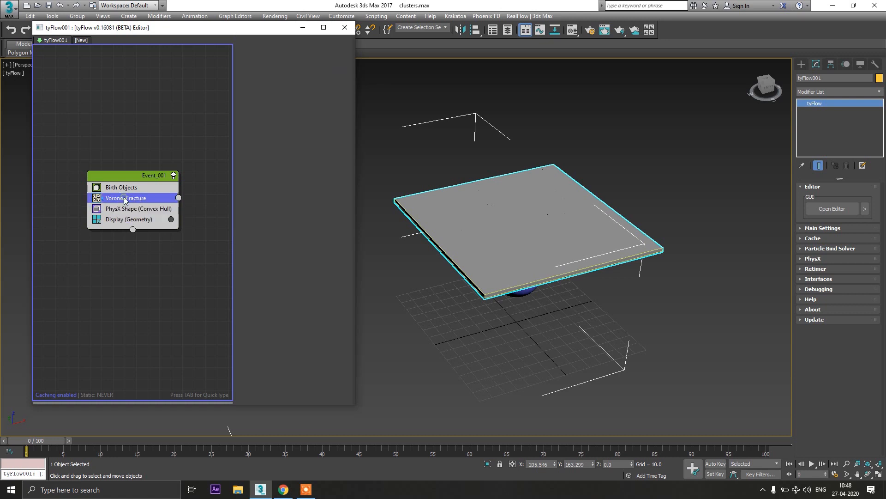
{"action": "double_click", "coordinate": [315, 77]}
{"action": "type", "text": "300"}
{"action": "key", "text": "Return"}
{"action": "left_click_drag", "start_coordinate": [42, 442], "coordinate": [8, 418]}
Add a PhysX Collision operator to Event_001 and place it below PhysX Shape.
{"action": "left_click", "coordinate": [141, 178]}
{"action": "key", "text": "Tab"}
{"action": "type", "text": "COLL"}
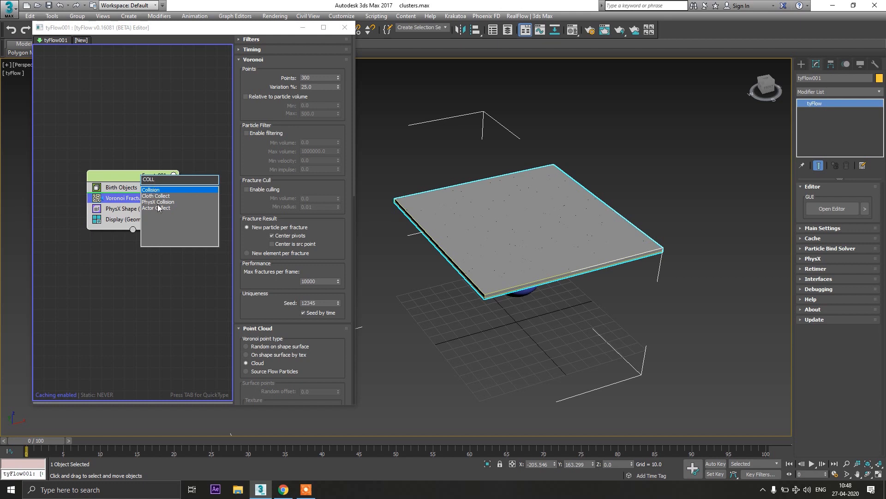
{"action": "left_click", "coordinate": [157, 202]}
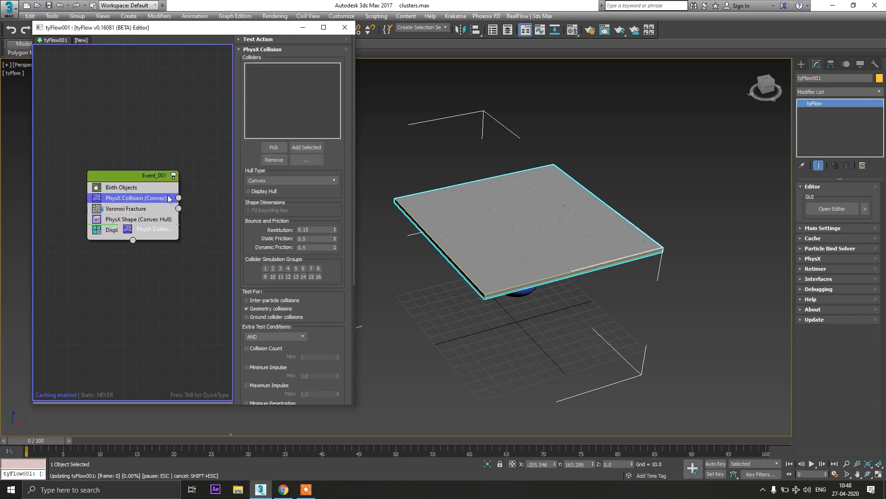
{"action": "left_click_drag", "start_coordinate": [168, 197], "coordinate": [152, 225]}
Pick the sphere beneath the box as the PhysX collider and preview the opening frames.
{"action": "left_click", "coordinate": [273, 147]}
{"action": "middle_click_drag", "start_coordinate": [418, 358], "coordinate": [421, 326], "text": "alt"}
{"action": "left_click", "coordinate": [528, 251]}
{"action": "middle_click_drag", "start_coordinate": [528, 251], "coordinate": [484, 259], "text": "alt"}
{"action": "left_click", "coordinate": [447, 334]}
{"action": "left_click_drag", "start_coordinate": [46, 441], "coordinate": [14, 430]}
Add a PhysX Bind operator to Event_001 below PhysX Collision and preview the glued pieces.
{"action": "left_click", "coordinate": [133, 174]}
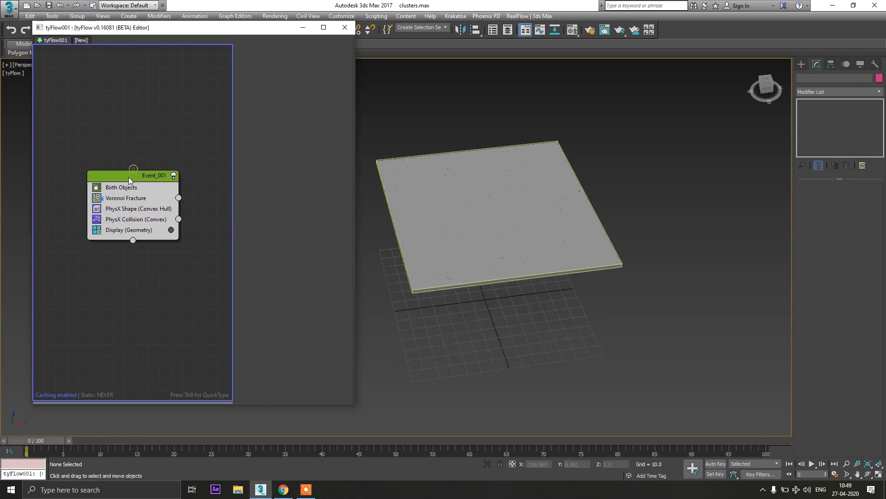
{"action": "left_click", "coordinate": [132, 174]}
{"action": "key", "text": "Tab"}
{"action": "type", "text": "BIND"}
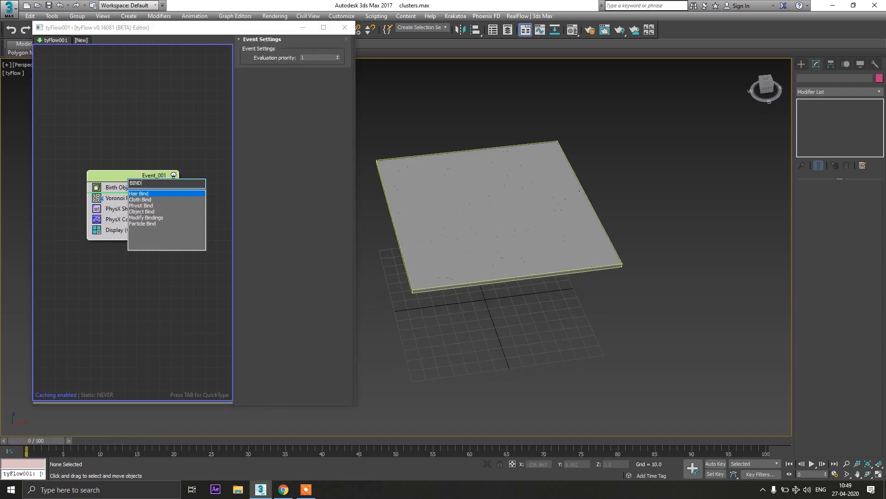
{"action": "left_click", "coordinate": [146, 206]}
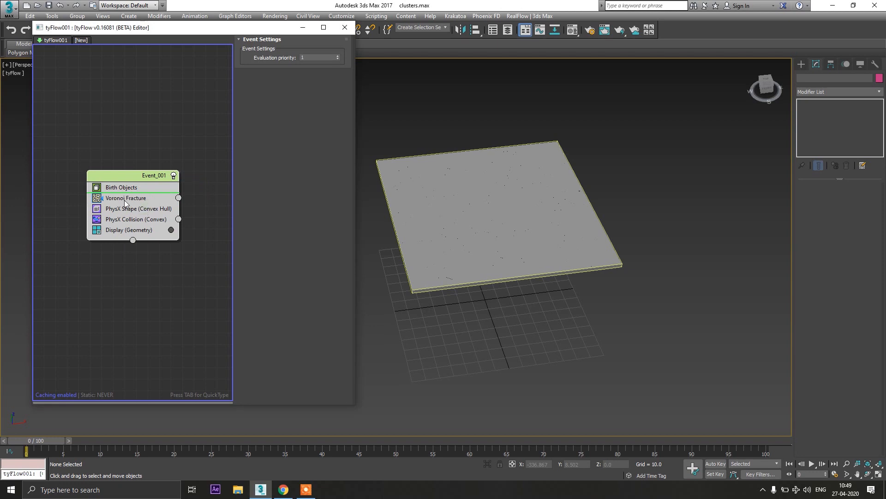
{"action": "left_click", "coordinate": [124, 200]}
{"action": "left_click_drag", "start_coordinate": [124, 198], "coordinate": [121, 235]}
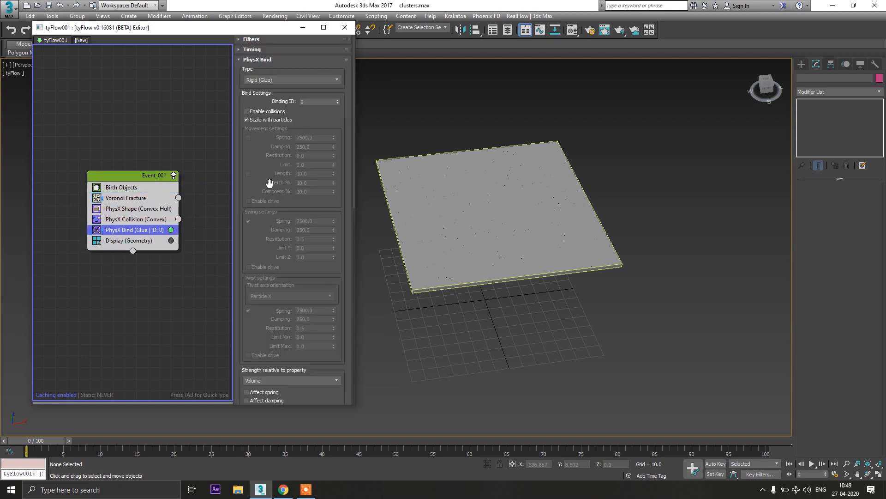
{"action": "mouse_move", "coordinate": [26, 444]}
{"action": "left_mouse_down"}
{"action": "mouse_move", "coordinate": [105, 440]}
{"action": "mouse_move", "coordinate": [29, 439]}
{"action": "left_mouse_up"}
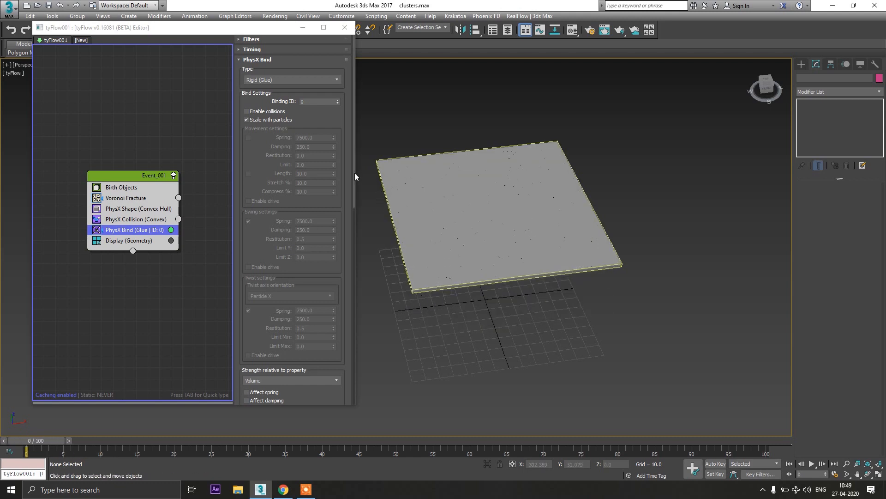
Turn off the geometry display and make the PhysX Bind bindings breakable by force.
{"action": "scroll", "coordinate": [348, 178], "scroll_direction": "down", "scroll_amount": 5}
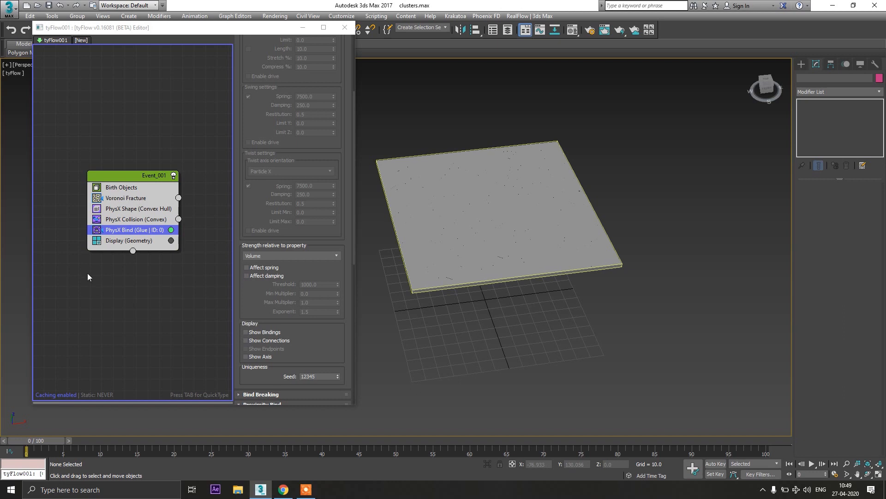
{"action": "left_click", "coordinate": [99, 241]}
{"action": "scroll", "coordinate": [325, 258], "scroll_direction": "down", "scroll_amount": 3}
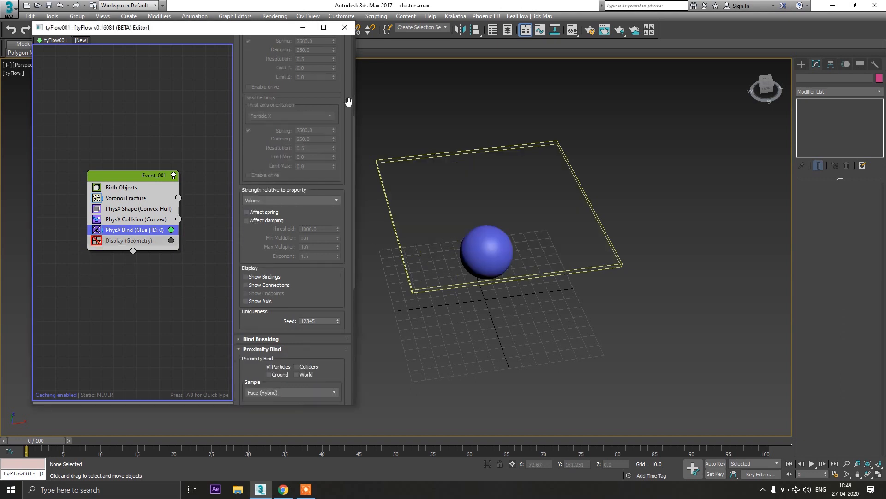
{"action": "scroll", "coordinate": [256, 265], "scroll_direction": "down", "scroll_amount": 2}
{"action": "left_click", "coordinate": [255, 270]}
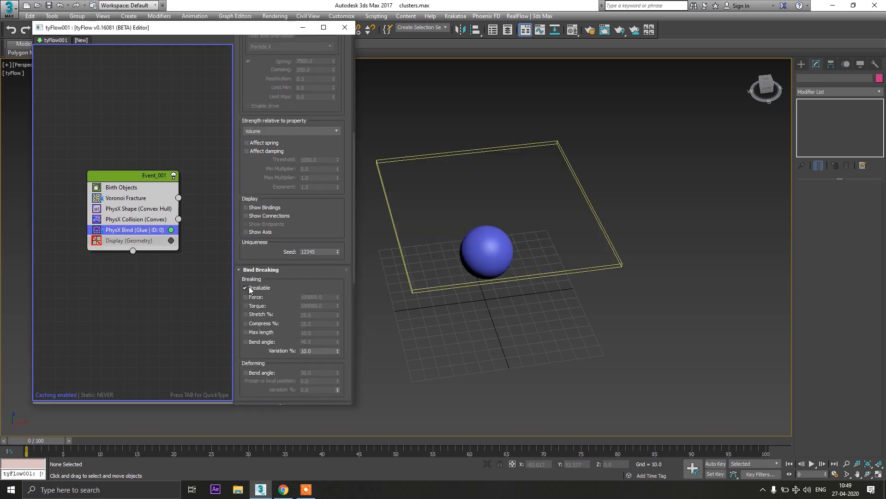
{"action": "left_click", "coordinate": [254, 299]}
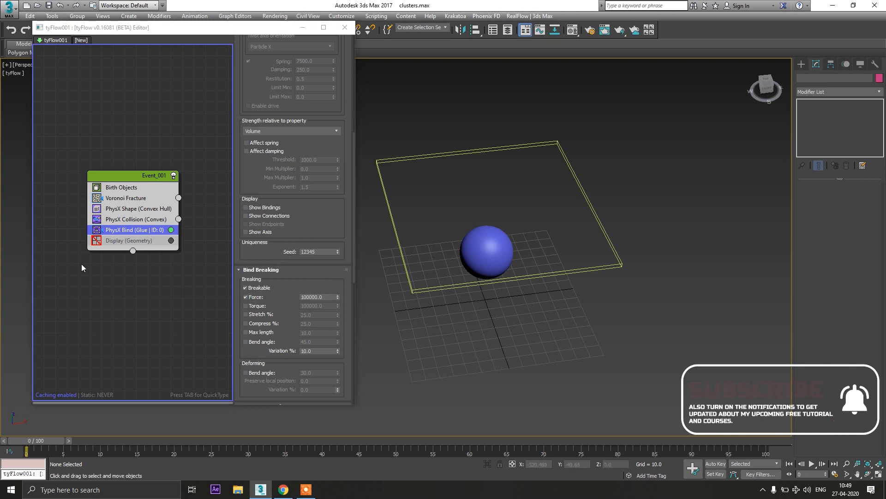
Preview the opening frames of the simulation with the geometry display temporarily turned on.
{"action": "left_click", "coordinate": [96, 241]}
{"action": "mouse_move", "coordinate": [31, 440]}
{"action": "left_mouse_down"}
{"action": "mouse_move", "coordinate": [147, 439]}
{"action": "mouse_move", "coordinate": [39, 441]}
{"action": "left_mouse_up"}
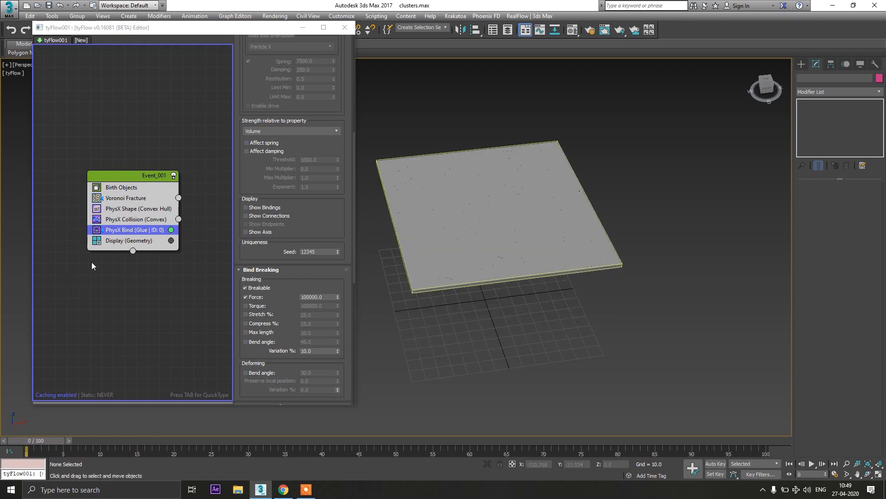
{"action": "left_click", "coordinate": [96, 240]}
Turn off Breakable for the PhysX Bind operator and show its bindings in the viewport.
{"action": "left_click", "coordinate": [251, 288]}
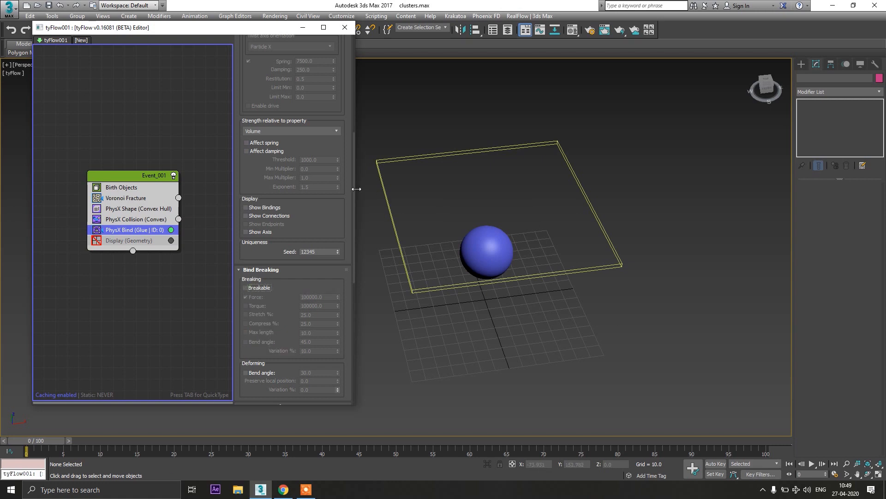
{"action": "left_click", "coordinate": [262, 209]}
{"action": "left_click", "coordinate": [475, 240]}
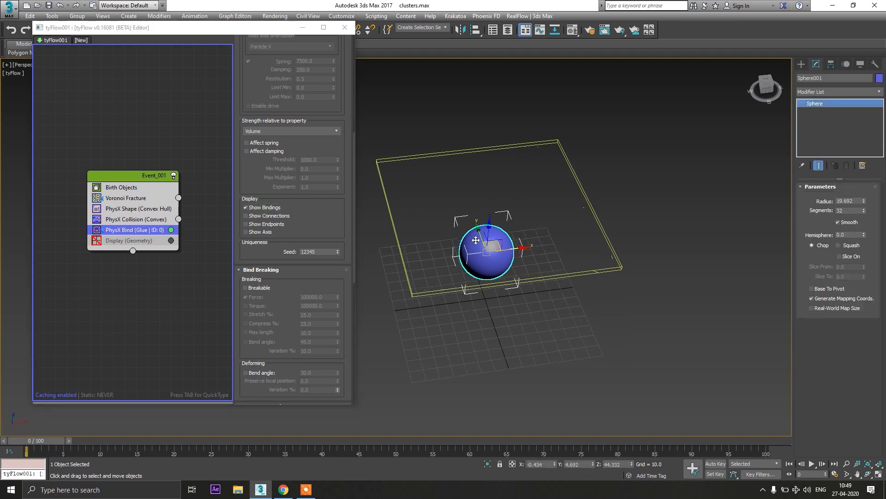
{"action": "middle_click_drag", "start_coordinate": [476, 240], "coordinate": [390, 257], "text": "alt"}
Set the Proximity Bind distance to 16.6 and Max Binds to 10.
{"action": "scroll", "coordinate": [353, 234], "scroll_direction": "down", "scroll_amount": 4}
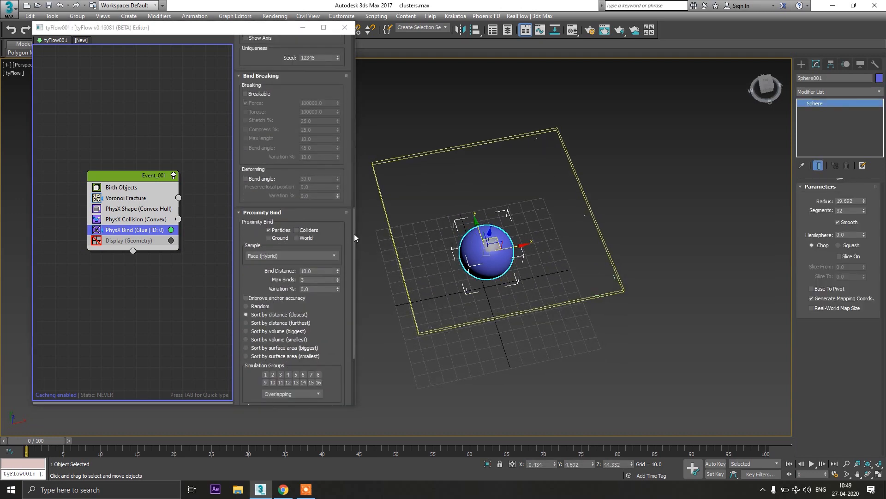
{"action": "left_click", "coordinate": [337, 277]}
{"action": "left_click", "coordinate": [337, 277]}
{"action": "left_click_drag", "start_coordinate": [337, 271], "coordinate": [342, 242]}
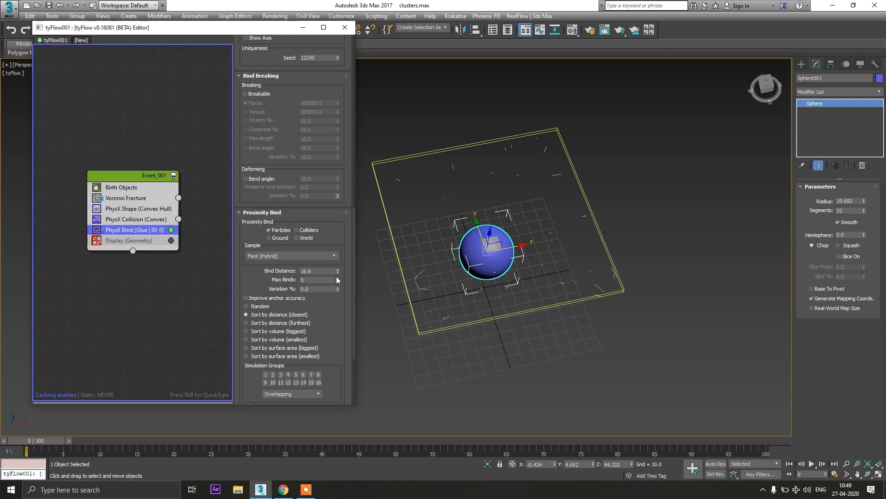
{"action": "left_click", "coordinate": [336, 278]}
{"action": "left_click", "coordinate": [337, 278]}
{"action": "left_click", "coordinate": [336, 277]}
{"action": "left_click", "coordinate": [336, 277]}
Try sorting the proximity binds by furthest distance and compare the binding lines across the panel.
{"action": "middle_click_drag", "start_coordinate": [479, 206], "coordinate": [484, 245], "text": "alt"}
{"action": "scroll", "coordinate": [435, 199], "scroll_direction": "up", "scroll_amount": 4}
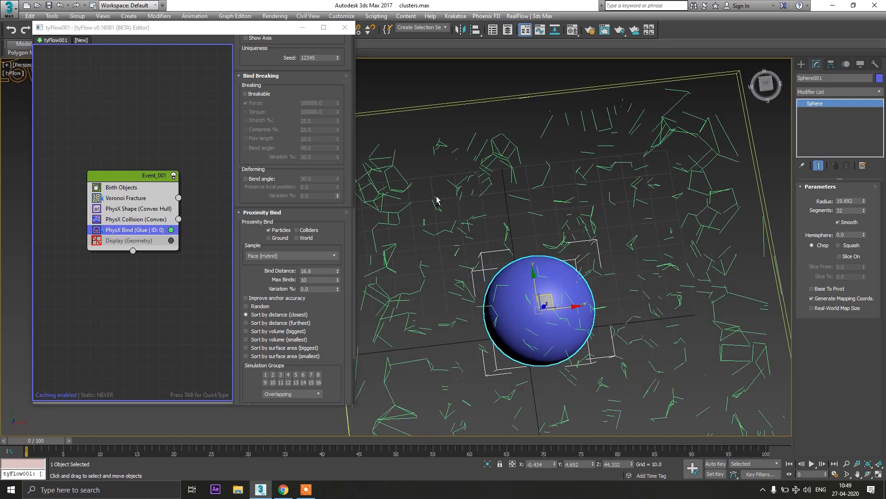
{"action": "scroll", "coordinate": [436, 200], "scroll_direction": "down", "scroll_amount": 3}
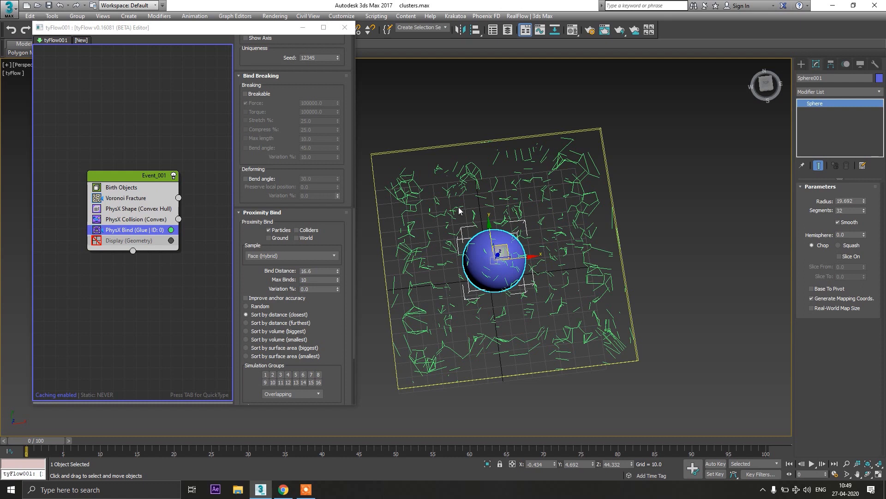
{"action": "scroll", "coordinate": [461, 211], "scroll_direction": "up", "scroll_amount": 3}
{"action": "middle_click_drag", "start_coordinate": [521, 218], "coordinate": [580, 218]}
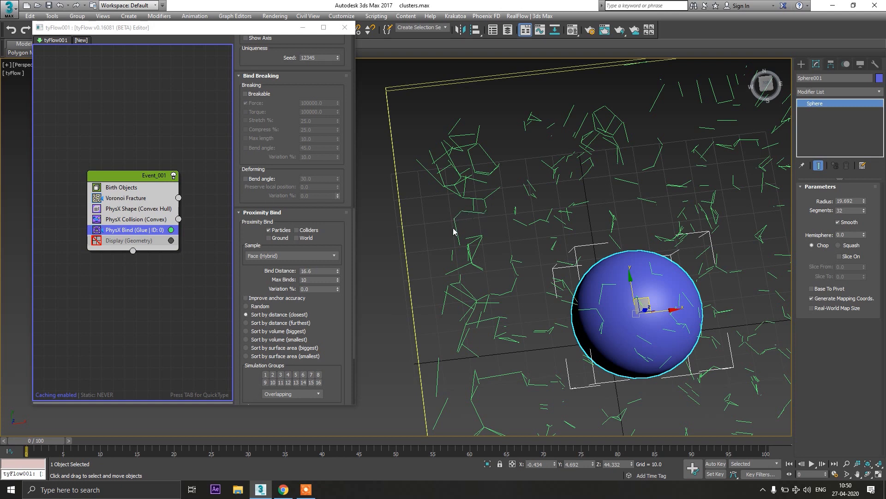
{"action": "left_click", "coordinate": [247, 322]}
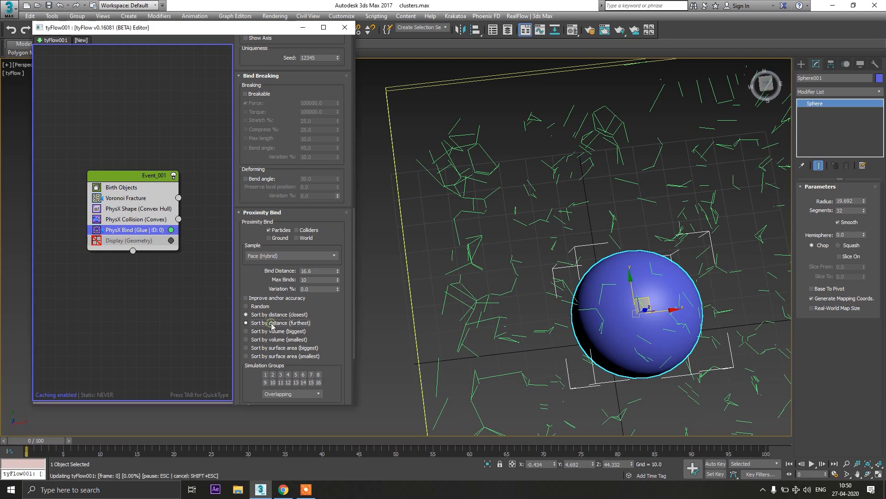
{"action": "middle_click_drag", "start_coordinate": [462, 241], "coordinate": [442, 242]}
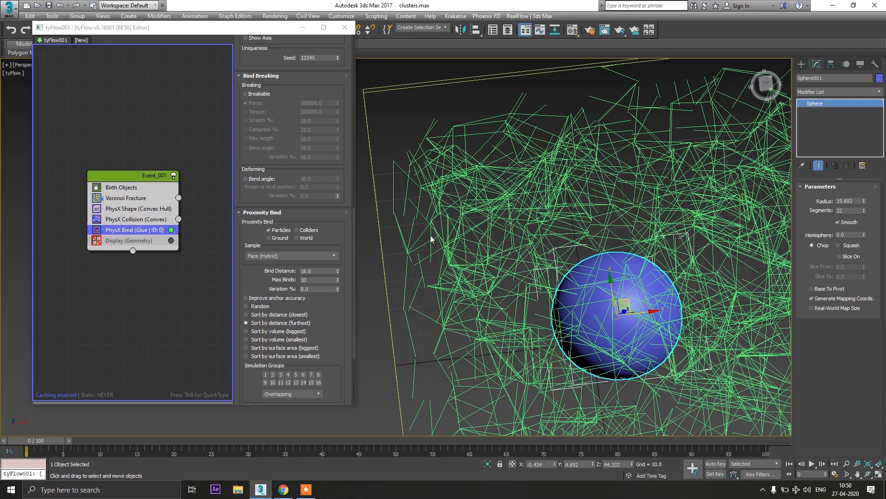
Sort the proximity binds by closest distance and set the Bind Distance to 15.
{"action": "left_click", "coordinate": [283, 315]}
{"action": "double_click", "coordinate": [317, 271]}
{"action": "key", "text": "Return"}
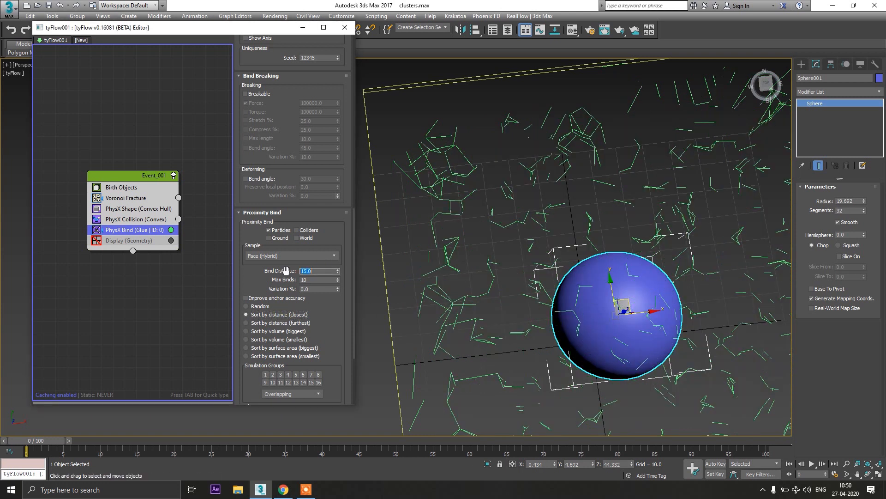
Make the bindings breakable with a force of 1000 and turn the geometry display back on.
{"action": "scroll", "coordinate": [303, 171], "scroll_direction": "up", "scroll_amount": 2}
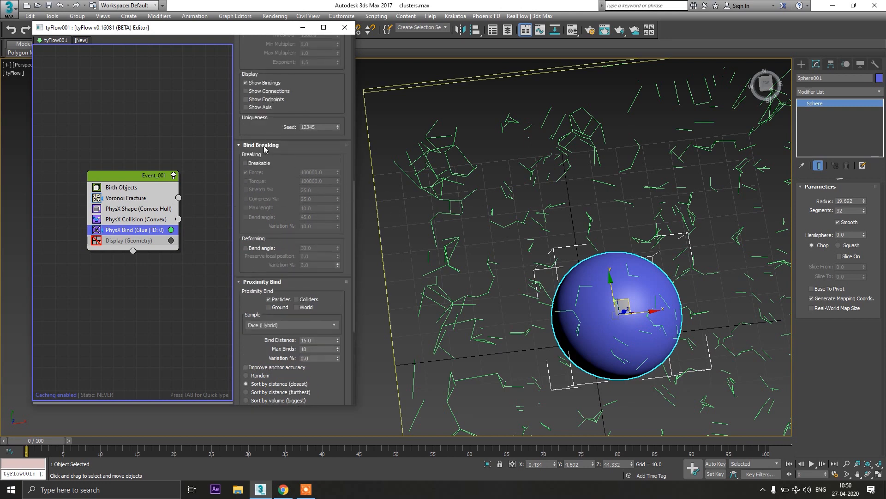
{"action": "left_click", "coordinate": [257, 165]}
{"action": "left_click", "coordinate": [314, 173]}
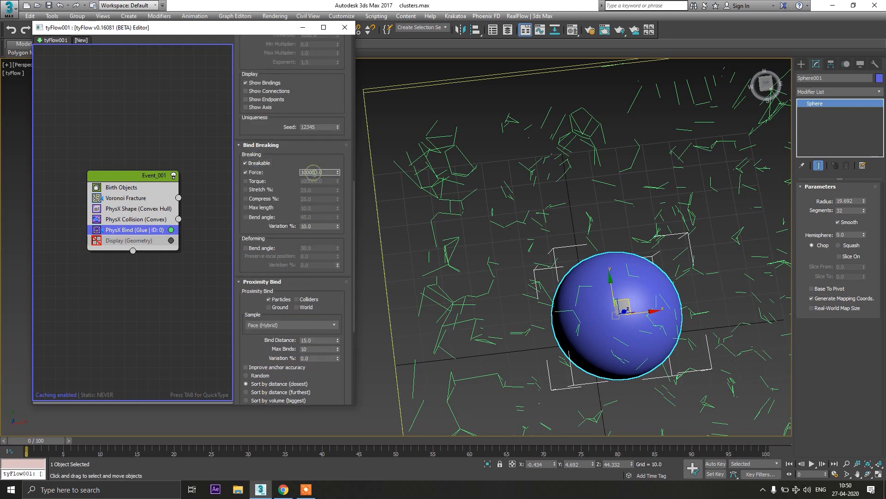
{"action": "double_click", "coordinate": [314, 172]}
{"action": "left_click", "coordinate": [97, 242]}
Scrub to frames 11 and 15 to examine how the panel breaks around the sphere, and return to frame 0.
{"action": "scroll", "coordinate": [597, 201], "scroll_direction": "down", "scroll_amount": 5}
{"action": "middle_click_drag", "start_coordinate": [534, 296], "coordinate": [487, 276]}
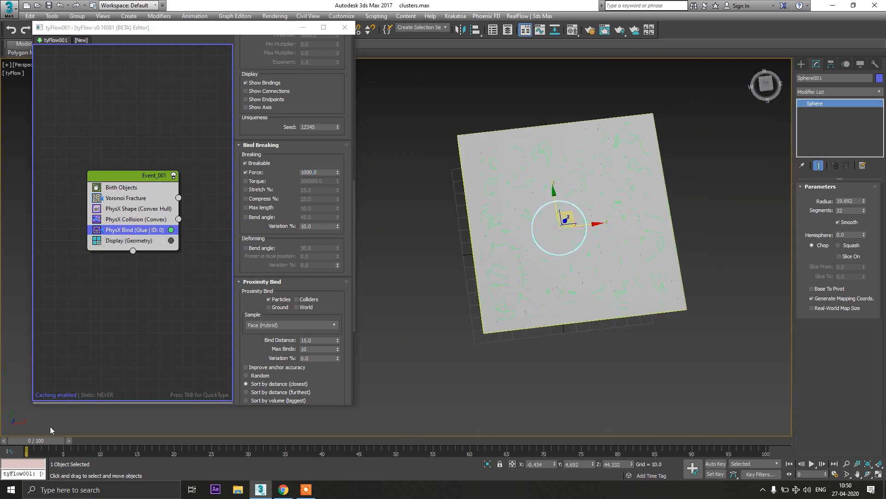
{"action": "left_click_drag", "start_coordinate": [44, 439], "coordinate": [107, 439]}
{"action": "scroll", "coordinate": [538, 313], "scroll_direction": "up", "scroll_amount": 5}
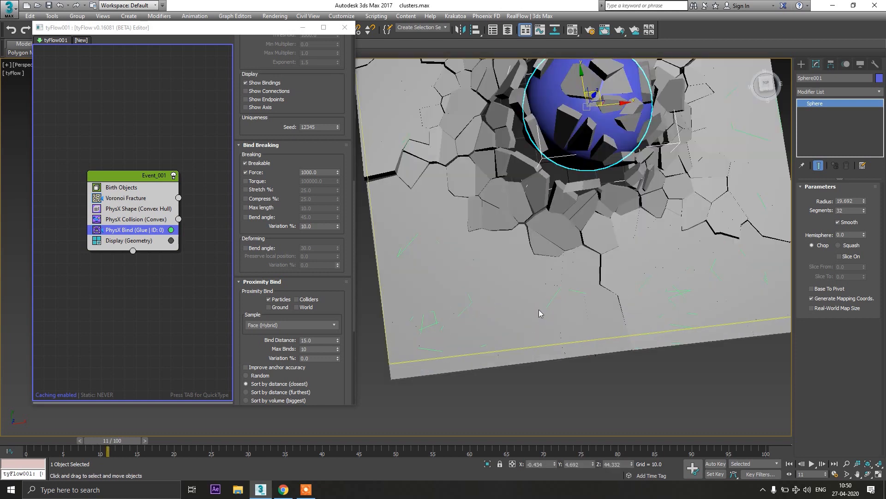
{"action": "middle_click_drag", "start_coordinate": [563, 284], "coordinate": [627, 338]}
{"action": "middle_click_drag", "start_coordinate": [447, 191], "coordinate": [388, 212]}
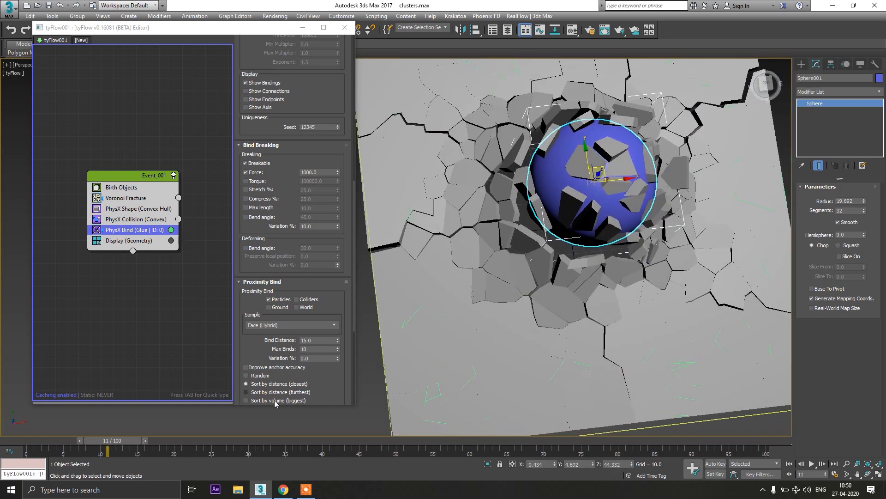
{"action": "left_click_drag", "start_coordinate": [102, 443], "coordinate": [157, 438]}
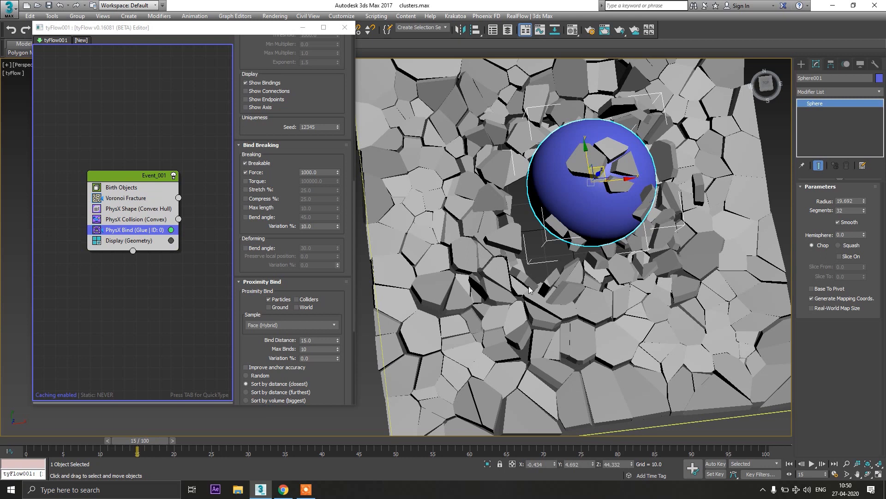
{"action": "scroll", "coordinate": [530, 289], "scroll_direction": "down", "scroll_amount": 5}
{"action": "scroll", "coordinate": [546, 296], "scroll_direction": "up", "scroll_amount": 2}
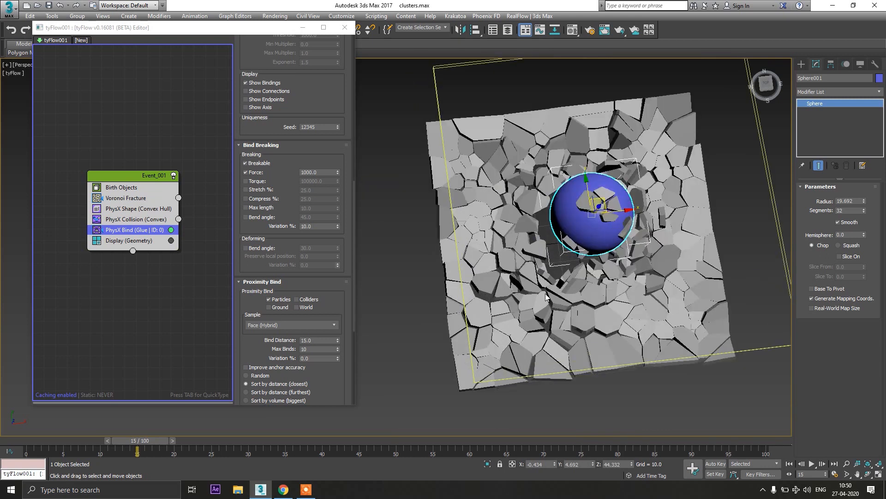
{"action": "left_click", "coordinate": [23, 439]}
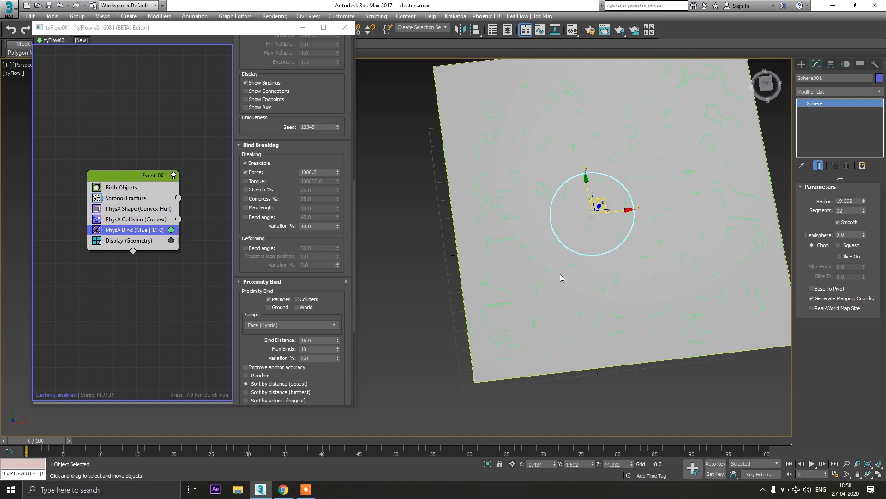
Scrub to frame 11 and examine the cracks and broken pieces around the sphere up close.
{"action": "left_click_drag", "start_coordinate": [52, 439], "coordinate": [107, 451]}
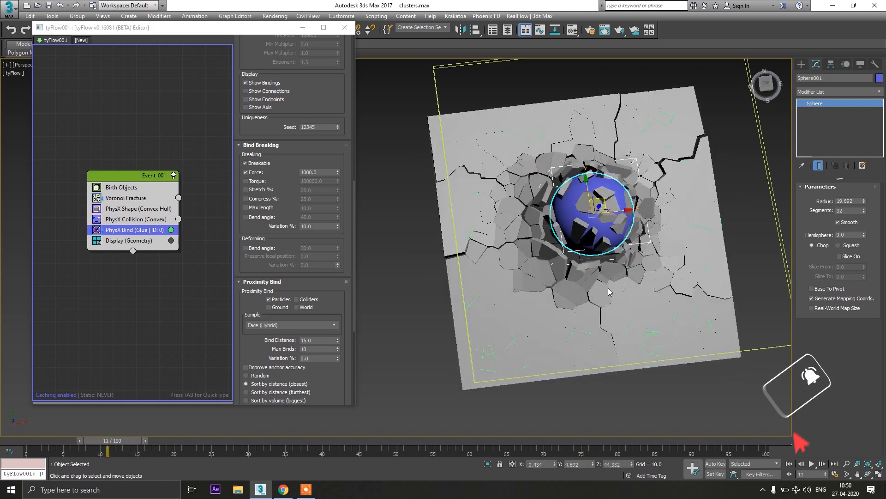
{"action": "scroll", "coordinate": [610, 292], "scroll_direction": "up", "scroll_amount": 6}
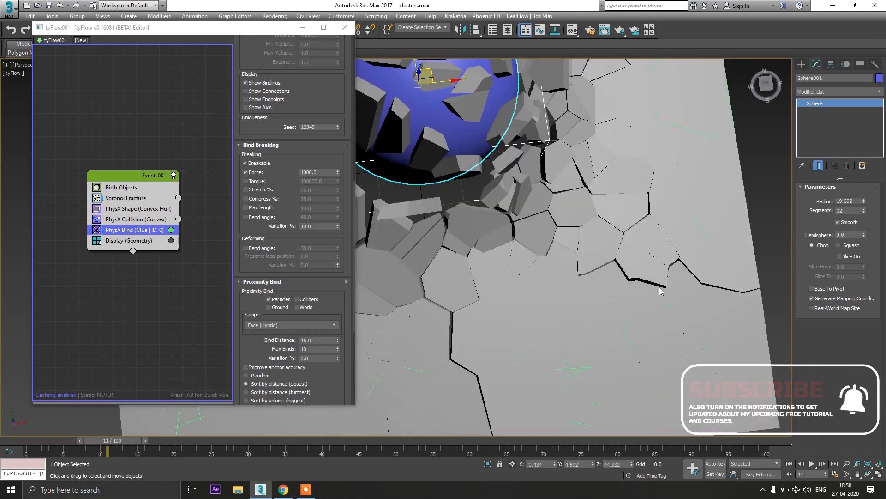
{"action": "scroll", "coordinate": [660, 289], "scroll_direction": "down", "scroll_amount": 3}
{"action": "middle_click_drag", "start_coordinate": [464, 209], "coordinate": [551, 201]}
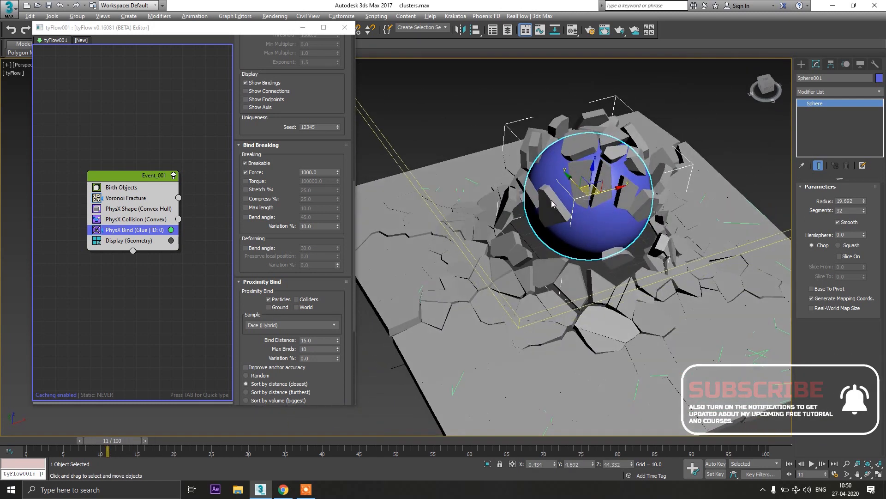
Return to frame 0 and set the Voronoi Fracture operator's Points to 300.
{"action": "left_click", "coordinate": [125, 197]}
{"action": "double_click", "coordinate": [318, 78]}
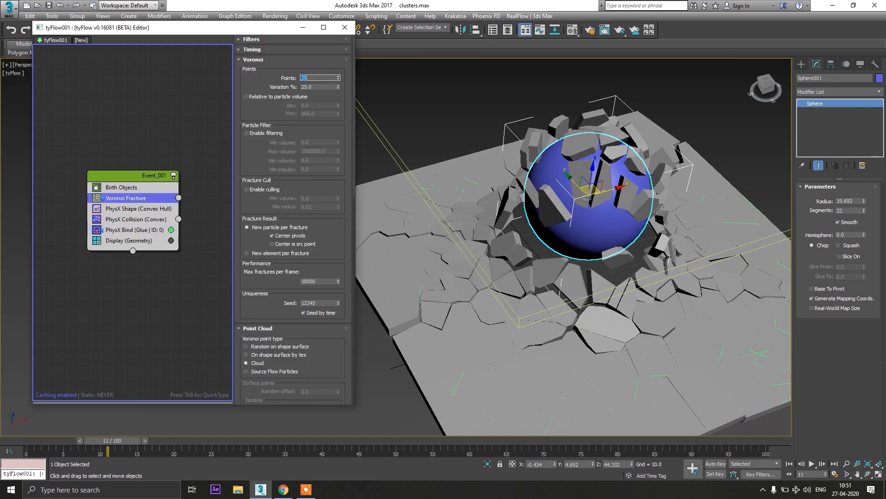
{"action": "scroll", "coordinate": [588, 210], "scroll_direction": "down", "scroll_amount": 3}
{"action": "middle_click_drag", "start_coordinate": [592, 238], "coordinate": [643, 244], "text": "alt"}
{"action": "mouse_move", "coordinate": [30, 443]}
{"action": "left_mouse_down"}
{"action": "mouse_move", "coordinate": [198, 447]}
{"action": "mouse_move", "coordinate": [25, 446]}
{"action": "left_mouse_up"}
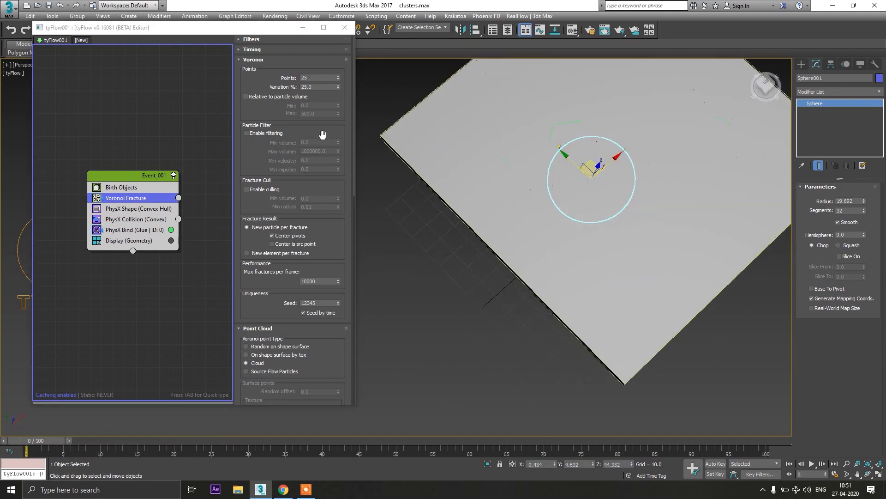
{"action": "double_click", "coordinate": [315, 78]}
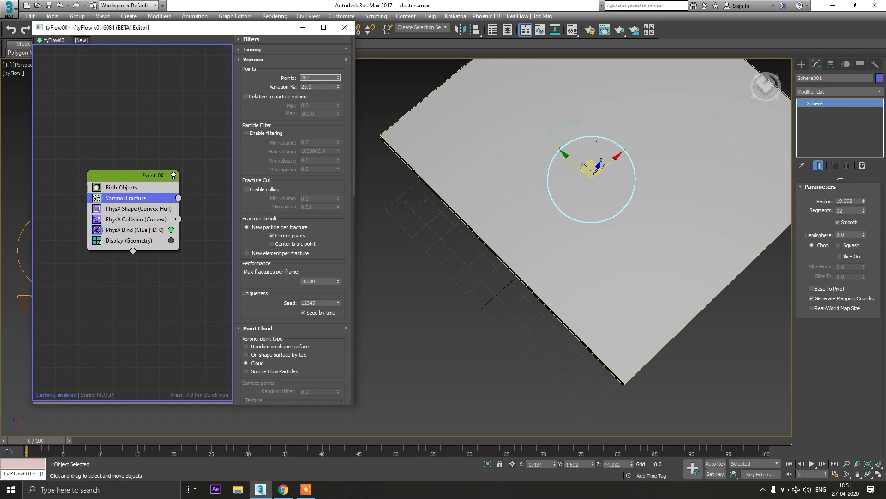
{"action": "middle_click_drag", "start_coordinate": [655, 270], "coordinate": [537, 270], "text": "alt"}
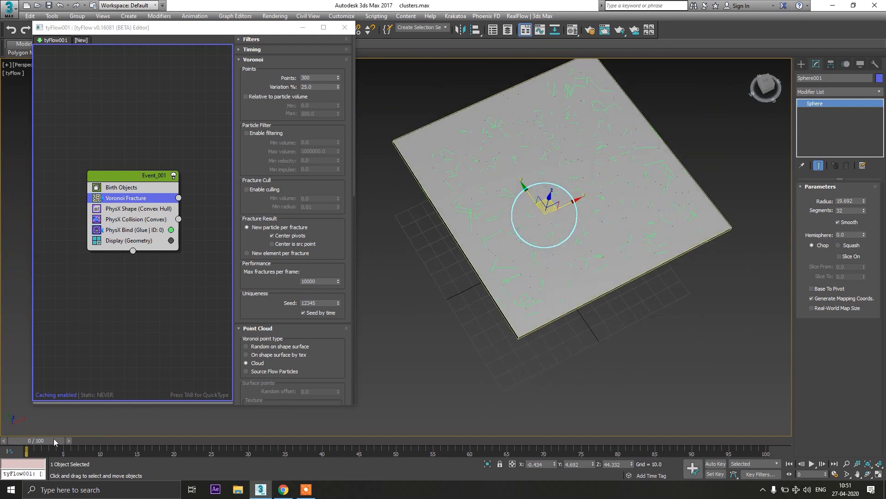
Disable the PhysX Bind and PhysX Collision operators in Event_001.
{"action": "left_click", "coordinate": [135, 176]}
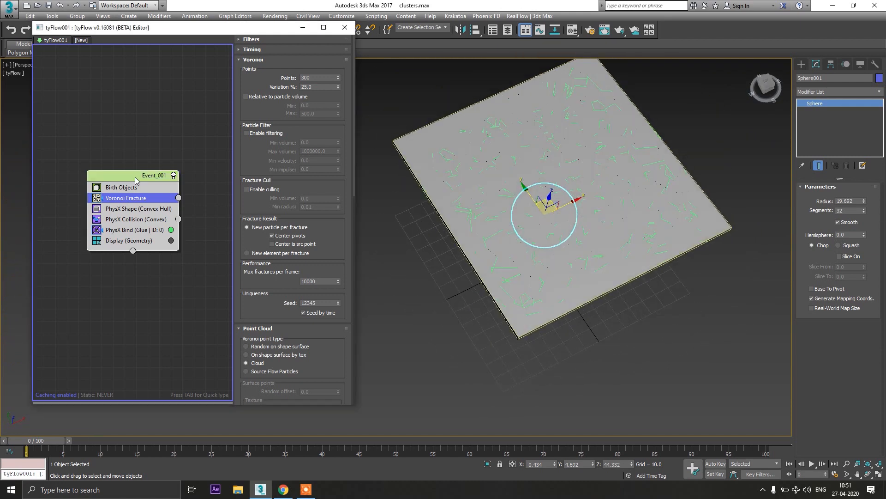
{"action": "left_click", "coordinate": [96, 230]}
{"action": "left_click", "coordinate": [97, 219]}
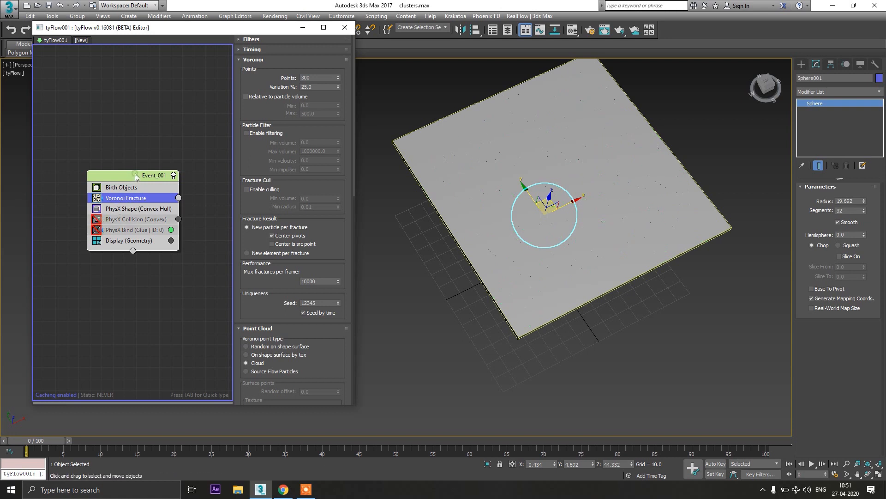
Add a Cluster operator to Event_001 between Voronoi Fracture and PhysX Shape.
{"action": "key", "text": "Tab"}
{"action": "type", "text": "CLUS"}
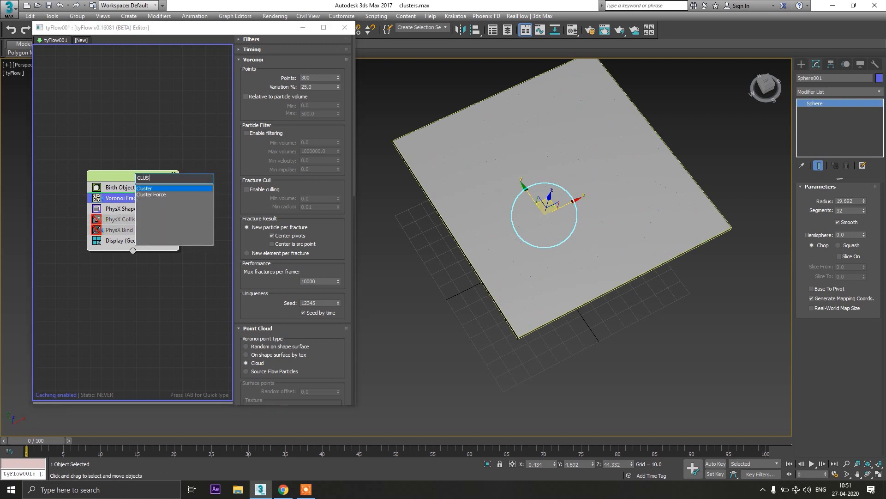
{"action": "left_click", "coordinate": [144, 189]}
{"action": "left_click_drag", "start_coordinate": [125, 199], "coordinate": [124, 215]}
{"action": "scroll", "coordinate": [526, 207], "scroll_direction": "down", "scroll_amount": 3}
{"action": "middle_click_drag", "start_coordinate": [526, 208], "coordinate": [534, 208], "text": "alt"}
{"action": "scroll", "coordinate": [534, 208], "scroll_direction": "up", "scroll_amount": 3}
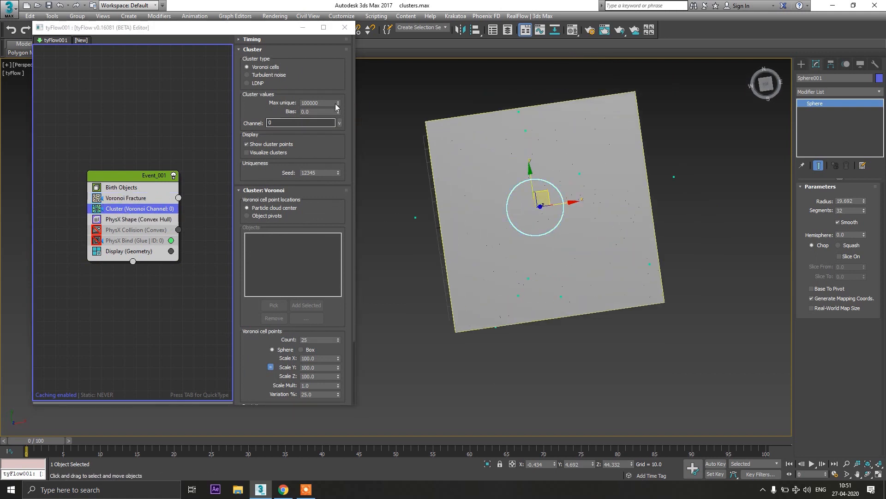
Visualize the clusters on the panel and set the Cluster operator's Voronoi cell point Count to 50.
{"action": "left_click", "coordinate": [259, 153]}
{"action": "scroll", "coordinate": [554, 234], "scroll_direction": "down", "scroll_amount": 2}
{"action": "middle_click_drag", "start_coordinate": [554, 234], "coordinate": [532, 257], "text": "alt"}
{"action": "scroll", "coordinate": [549, 229], "scroll_direction": "down", "scroll_amount": 2}
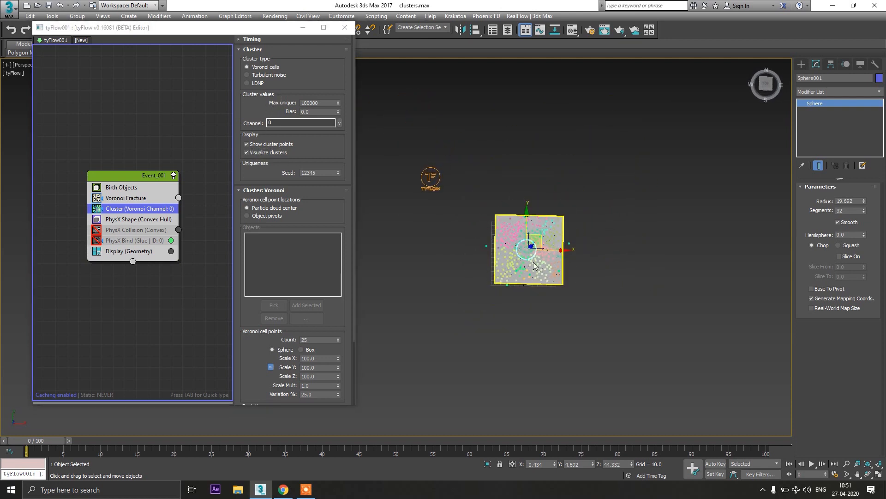
{"action": "double_click", "coordinate": [314, 339]}
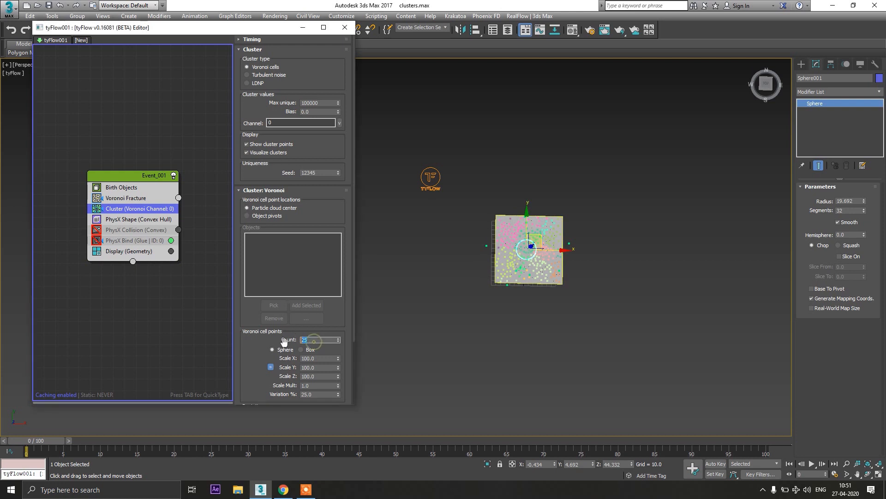
{"action": "key", "text": "Return"}
{"action": "scroll", "coordinate": [536, 238], "scroll_direction": "up", "scroll_amount": 2}
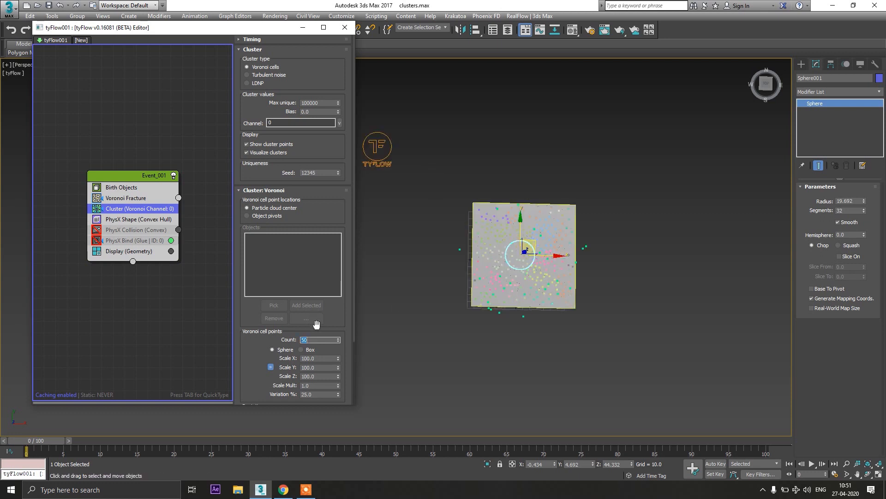
{"action": "middle_click_drag", "start_coordinate": [503, 287], "coordinate": [521, 240], "text": "alt"}
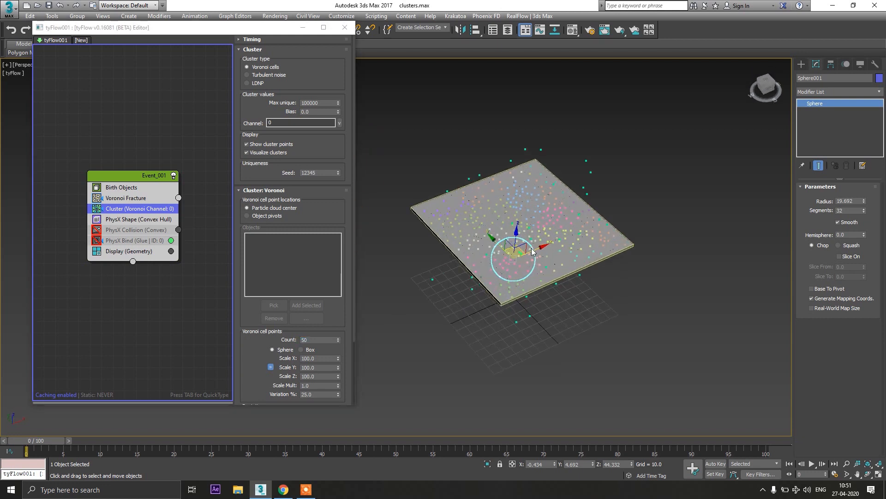
Turn off the cluster visualization and cluster points, and re-enable the PhysX Collision and PhysX Bind operators.
{"action": "left_click", "coordinate": [267, 152]}
{"action": "left_click", "coordinate": [271, 144]}
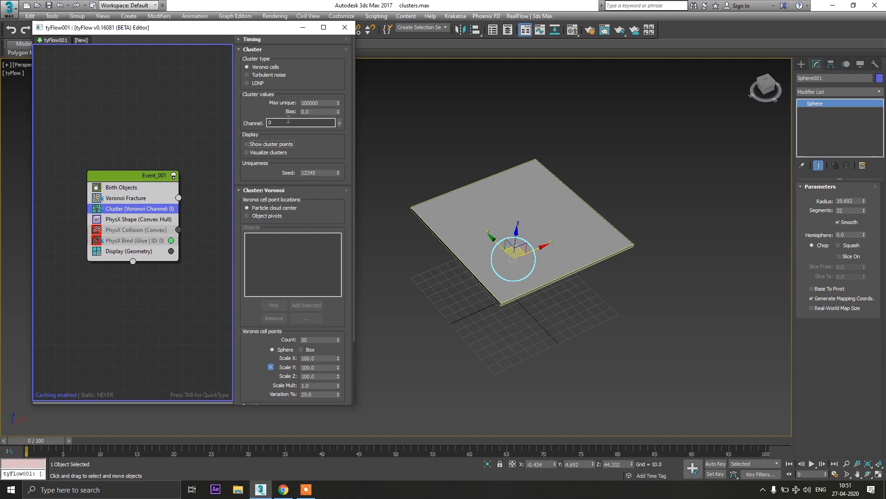
{"action": "left_click", "coordinate": [97, 230]}
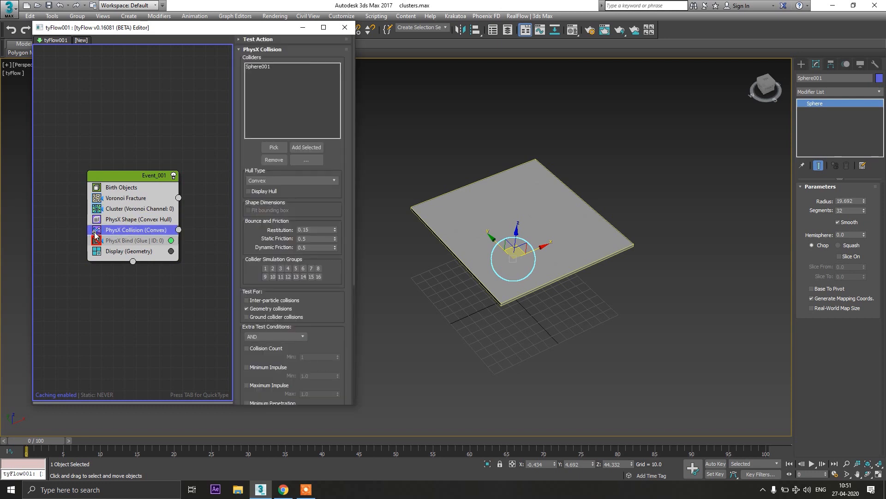
{"action": "left_click", "coordinate": [97, 240]}
Enable clustering in the PhysX Bind operator's Proximity Bind settings, using channel 0 with Cluster if equal.
{"action": "scroll", "coordinate": [348, 209], "scroll_direction": "down", "scroll_amount": 5}
{"action": "scroll", "coordinate": [350, 208], "scroll_direction": "down", "scroll_amount": 10}
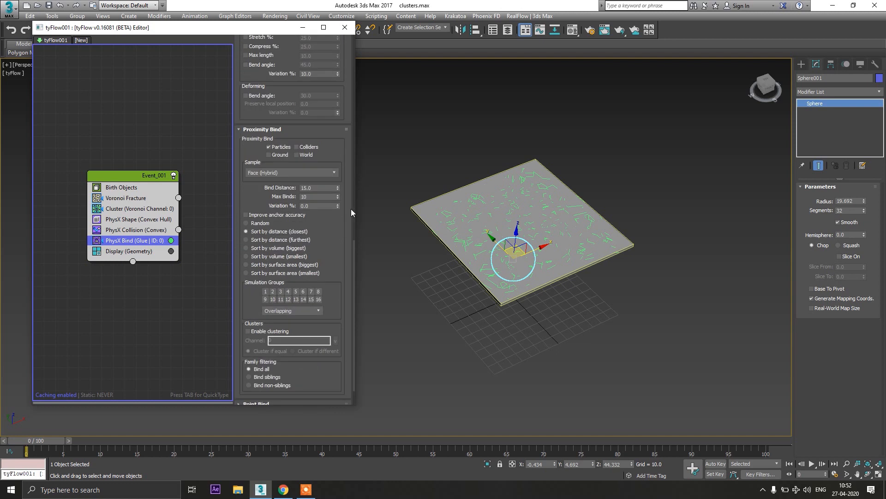
{"action": "scroll", "coordinate": [351, 209], "scroll_direction": "down", "scroll_amount": 2}
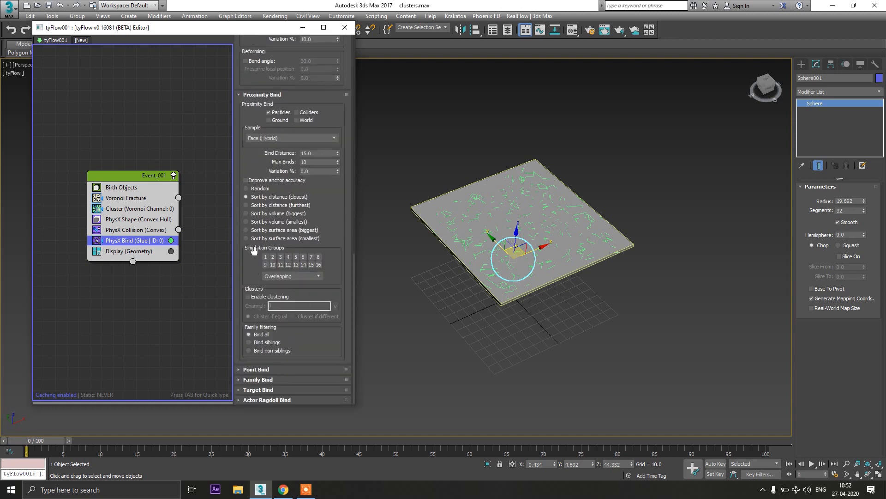
{"action": "scroll", "coordinate": [249, 86], "scroll_direction": "up", "scroll_amount": 3}
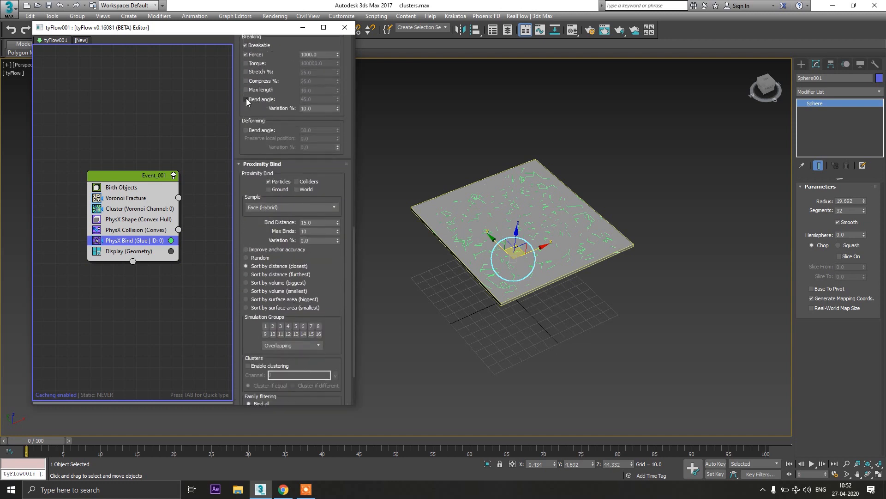
{"action": "scroll", "coordinate": [264, 276], "scroll_direction": "down", "scroll_amount": 2}
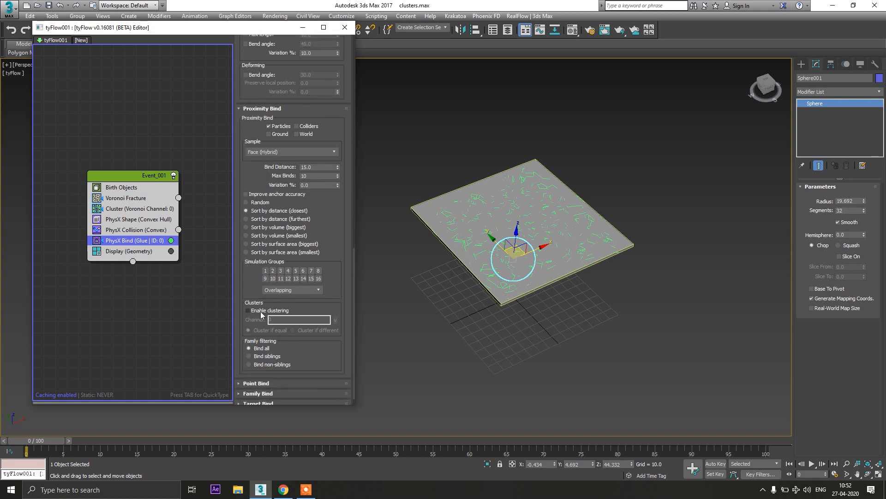
{"action": "left_click", "coordinate": [267, 312]}
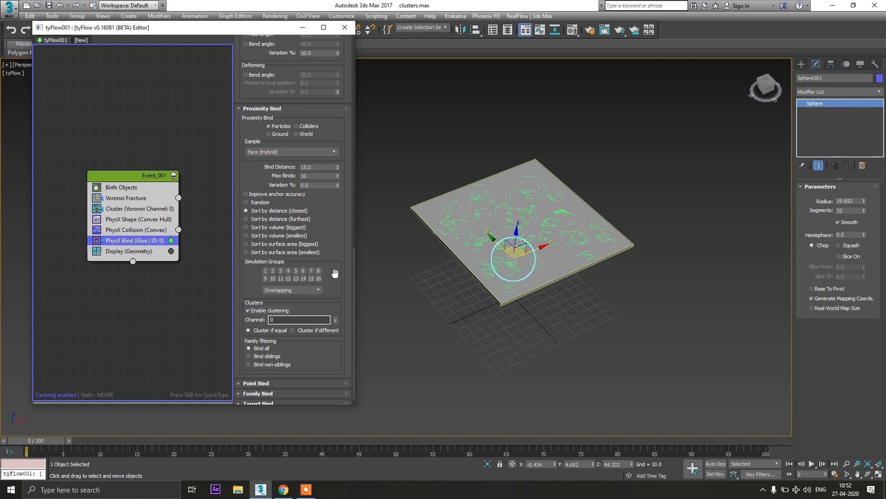
Turn proximity bind clustering off and back on to compare the binding lines across the panel.
{"action": "left_click", "coordinate": [274, 311]}
{"action": "scroll", "coordinate": [453, 270], "scroll_direction": "up", "scroll_amount": 1}
{"action": "middle_click_drag", "start_coordinate": [472, 249], "coordinate": [505, 296], "text": "alt"}
{"action": "scroll", "coordinate": [506, 296], "scroll_direction": "up", "scroll_amount": 3}
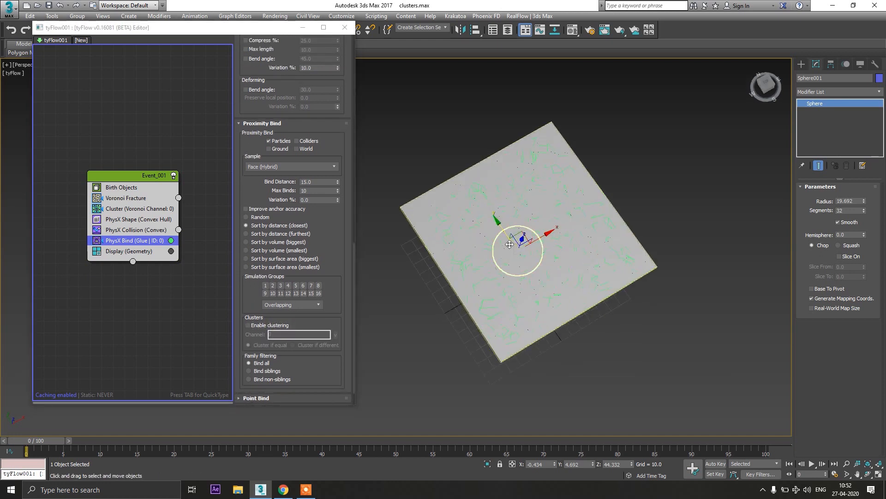
{"action": "left_click", "coordinate": [262, 325]}
{"action": "middle_click_drag", "start_coordinate": [506, 333], "coordinate": [459, 251], "text": "alt"}
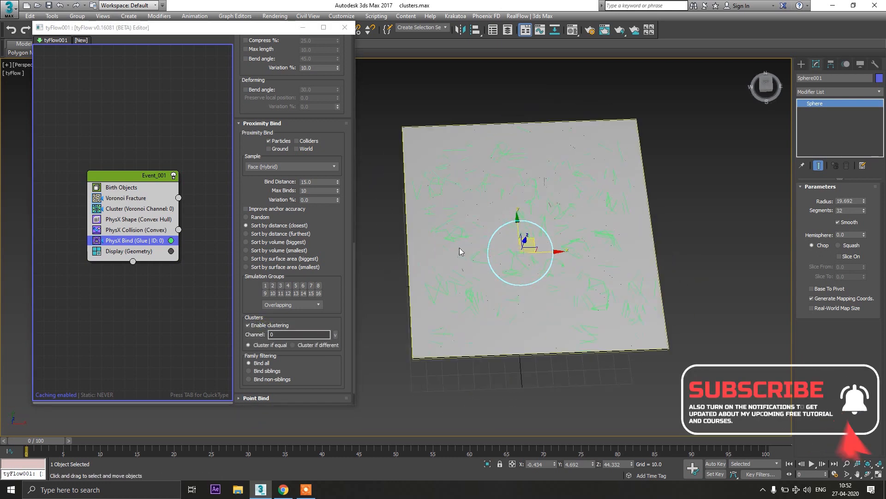
Disable the geometry display and set the proximity binding to Bind Distance 20 and Max Binds 50.
{"action": "left_click", "coordinate": [96, 251]}
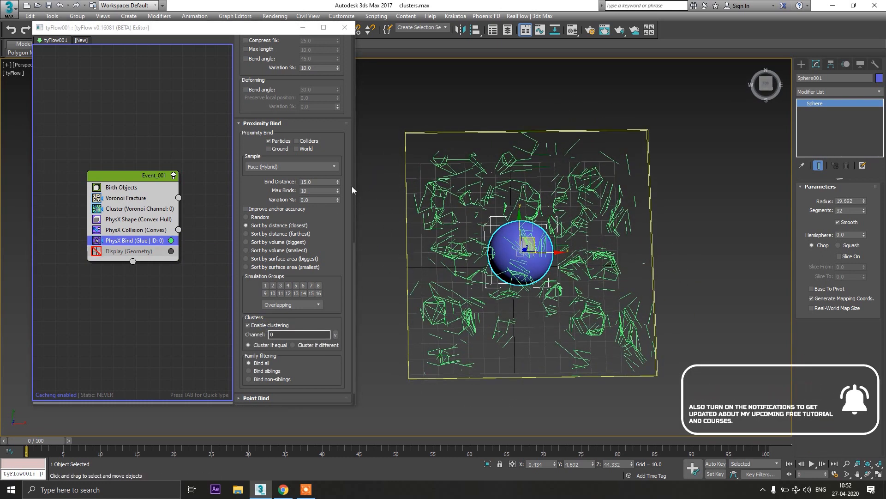
{"action": "left_click_drag", "start_coordinate": [337, 181], "coordinate": [341, 155]}
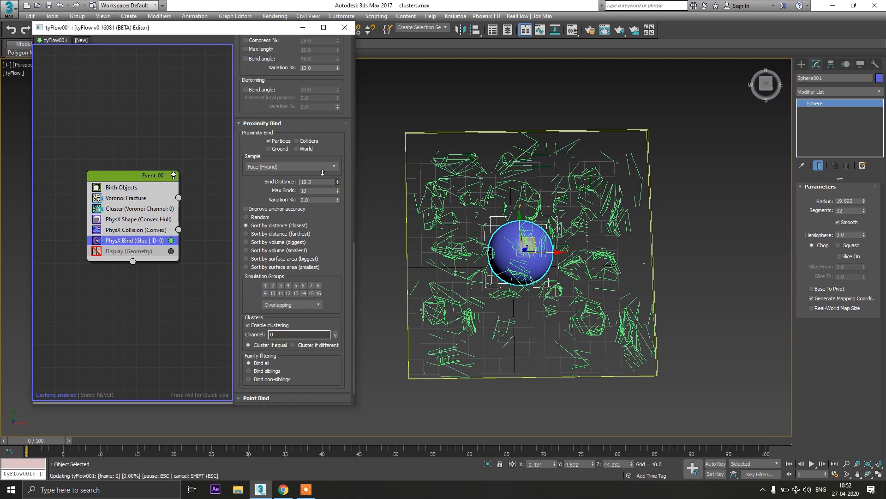
{"action": "double_click", "coordinate": [312, 191]}
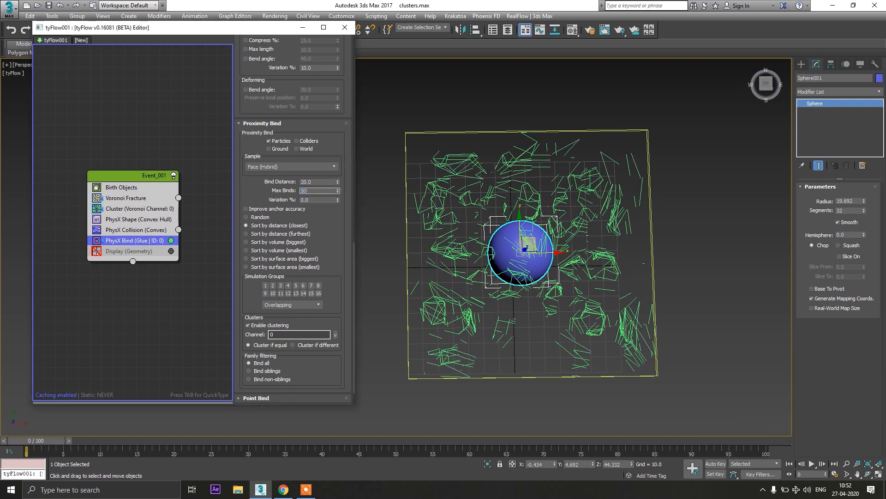
{"action": "key", "text": "Return"}
Examine from the top how the binding lines group into separate clusters around the sphere.
{"action": "left_click", "coordinate": [766, 83]}
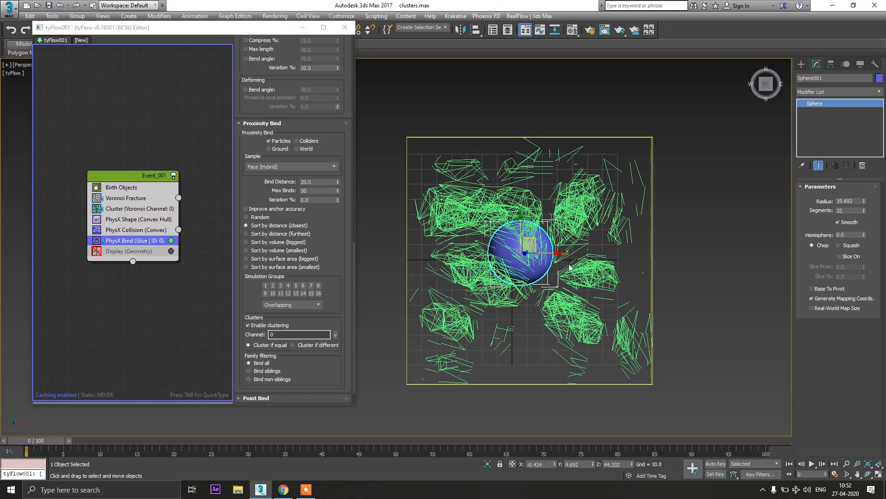
{"action": "scroll", "coordinate": [577, 282], "scroll_direction": "up", "scroll_amount": 3}
{"action": "scroll", "coordinate": [559, 236], "scroll_direction": "up", "scroll_amount": 1}
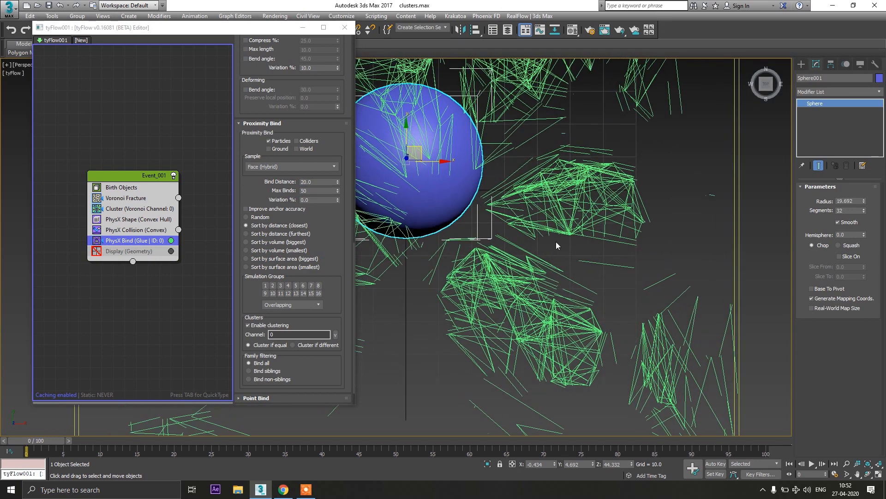
{"action": "scroll", "coordinate": [582, 164], "scroll_direction": "up", "scroll_amount": 2}
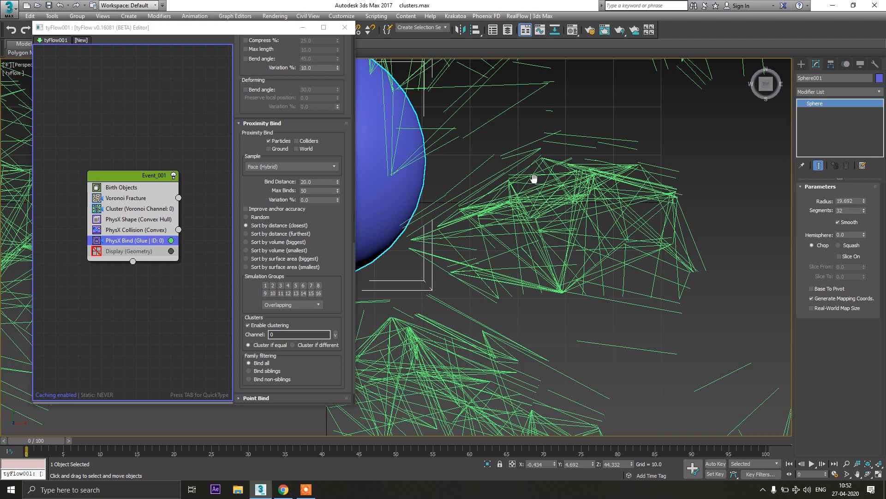
{"action": "middle_click_drag", "start_coordinate": [535, 178], "coordinate": [523, 86]}
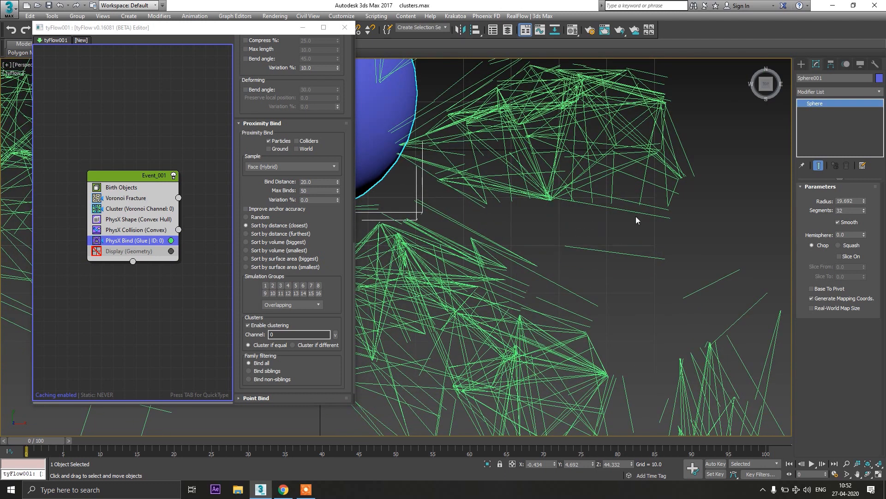
{"action": "scroll", "coordinate": [619, 266], "scroll_direction": "down", "scroll_amount": 3}
{"action": "middle_click_drag", "start_coordinate": [618, 266], "coordinate": [633, 203]}
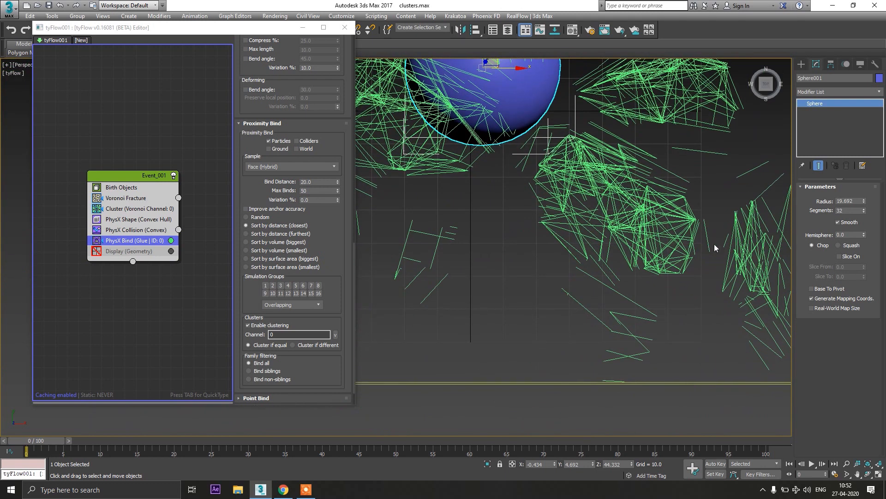
{"action": "middle_click_drag", "start_coordinate": [541, 263], "coordinate": [776, 355]}
{"action": "middle_click_drag", "start_coordinate": [638, 248], "coordinate": [461, 297], "text": "alt"}
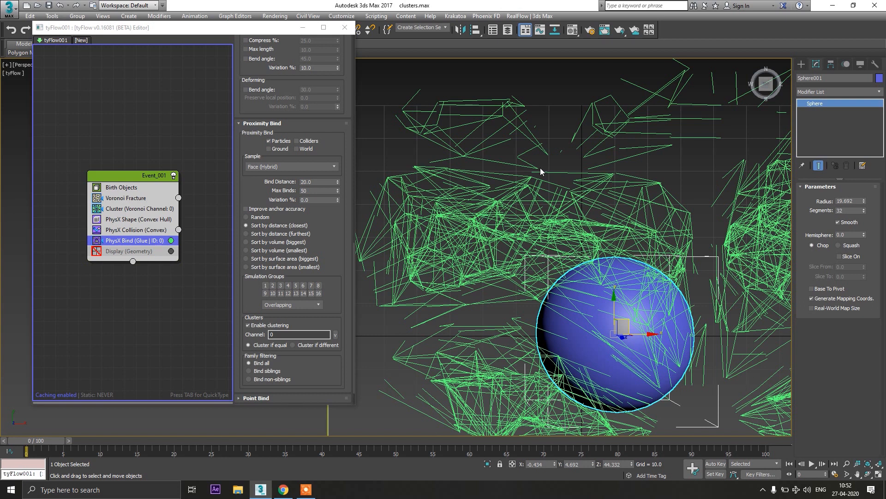
Turn the PhysX Bind operator off and back on to refresh the panel's bindings.
{"action": "key", "text": "t"}
{"action": "left_click", "coordinate": [96, 240]}
{"action": "left_click", "coordinate": [97, 240]}
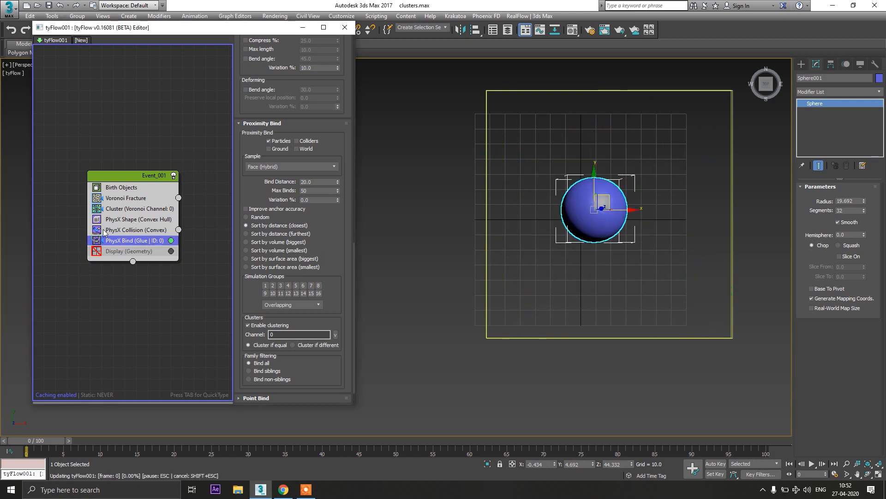
Turn on Visualize clusters in the Cluster operator, re-enable the geometry display, and inspect how the coloured points group across the panel.
{"action": "left_click", "coordinate": [122, 209]}
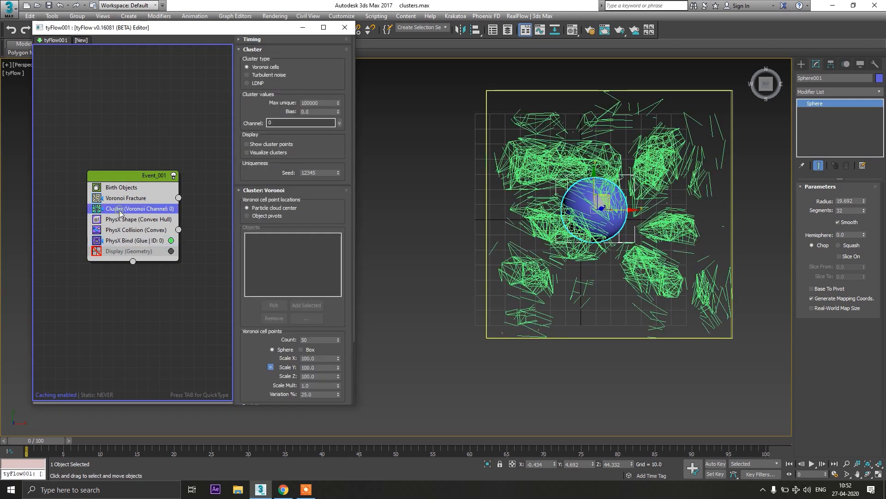
{"action": "left_click", "coordinate": [261, 153]}
{"action": "scroll", "coordinate": [443, 226], "scroll_direction": "down", "scroll_amount": 8}
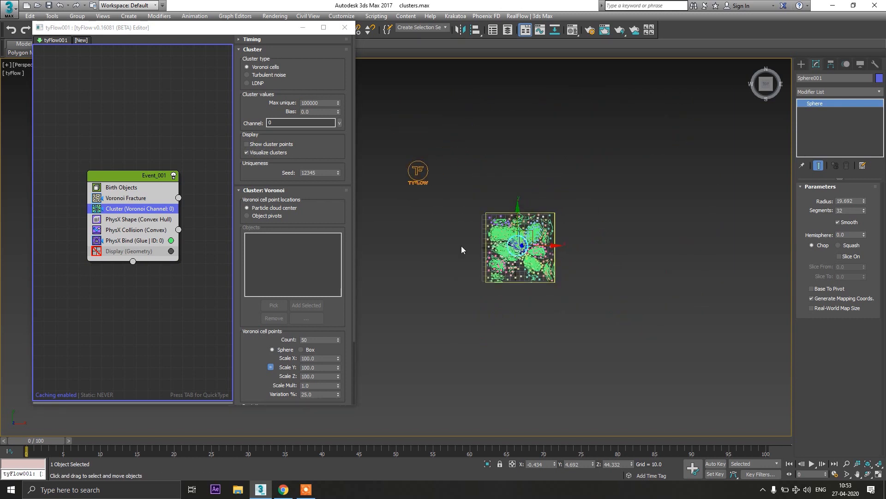
{"action": "left_click", "coordinate": [97, 251]}
{"action": "scroll", "coordinate": [533, 240], "scroll_direction": "up", "scroll_amount": 3}
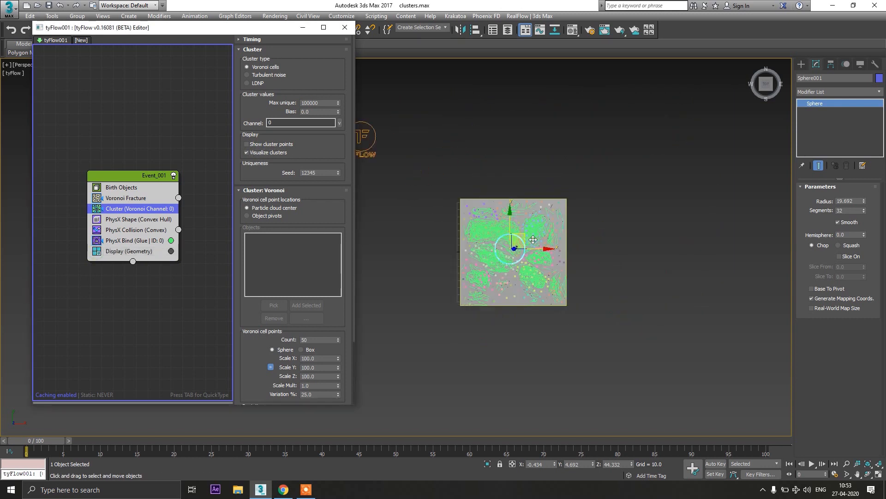
{"action": "scroll", "coordinate": [491, 212], "scroll_direction": "up", "scroll_amount": 2}
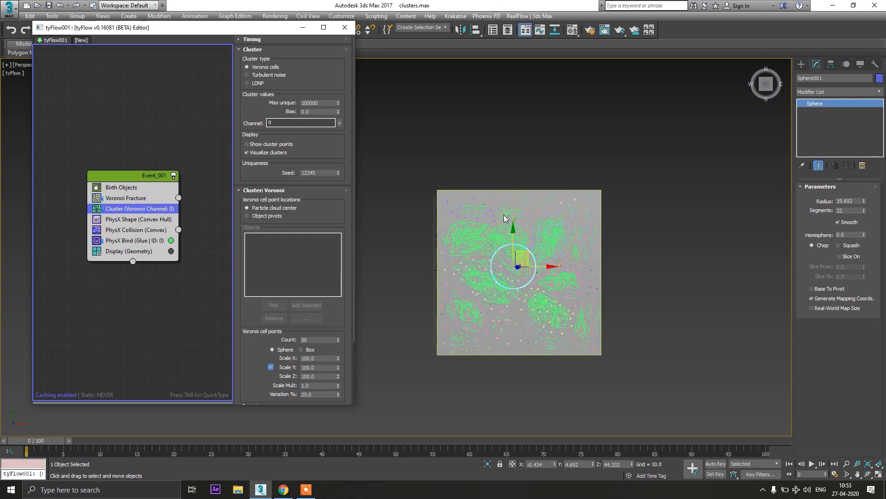
{"action": "scroll", "coordinate": [551, 306], "scroll_direction": "up", "scroll_amount": 2}
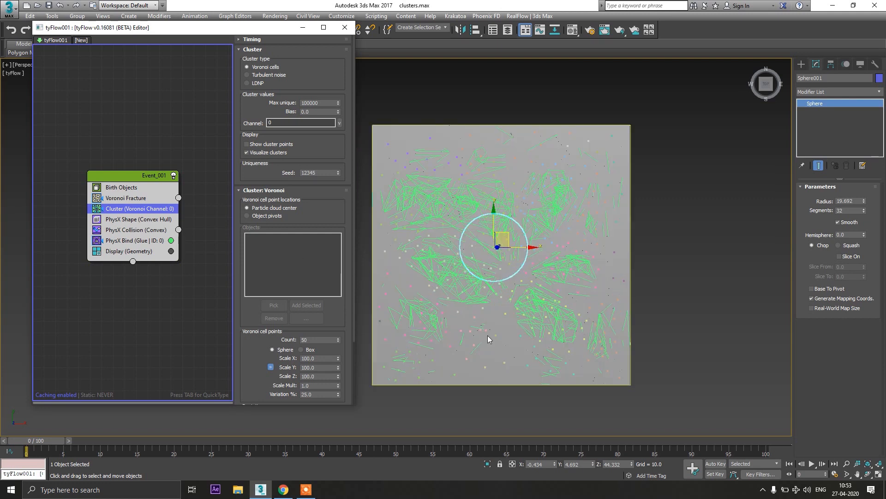
{"action": "scroll", "coordinate": [459, 341], "scroll_direction": "up", "scroll_amount": 2}
{"action": "scroll", "coordinate": [461, 341], "scroll_direction": "down", "scroll_amount": 4}
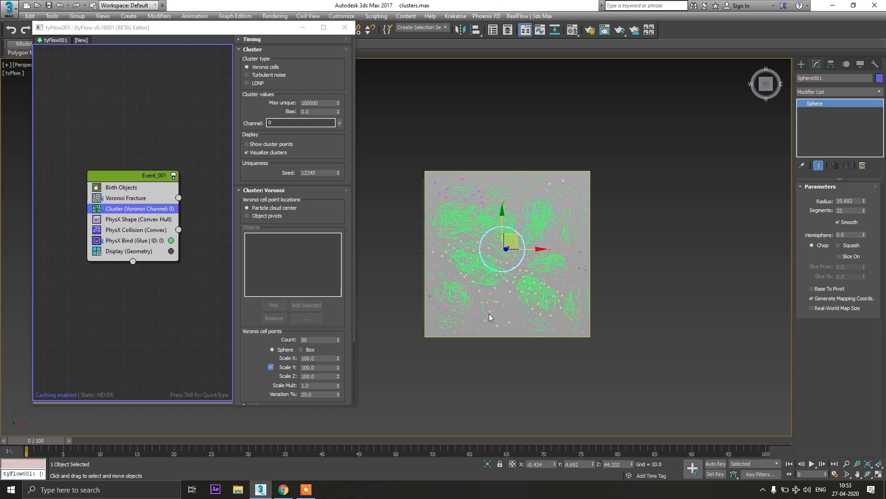
Set the PhysX Bind breaking Force to 1000000 and disable Breakable for the bindings.
{"action": "left_click", "coordinate": [135, 240]}
{"action": "scroll", "coordinate": [352, 198], "scroll_direction": "down", "scroll_amount": 10}
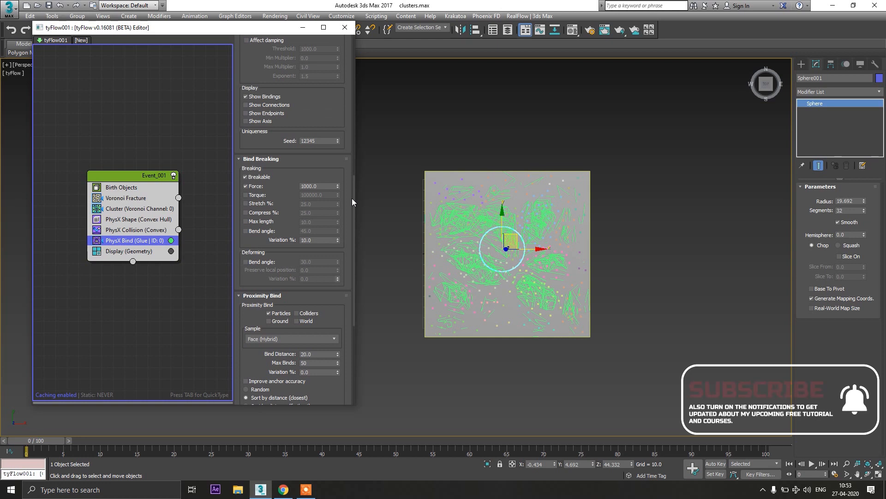
{"action": "scroll", "coordinate": [351, 198], "scroll_direction": "down", "scroll_amount": 5}
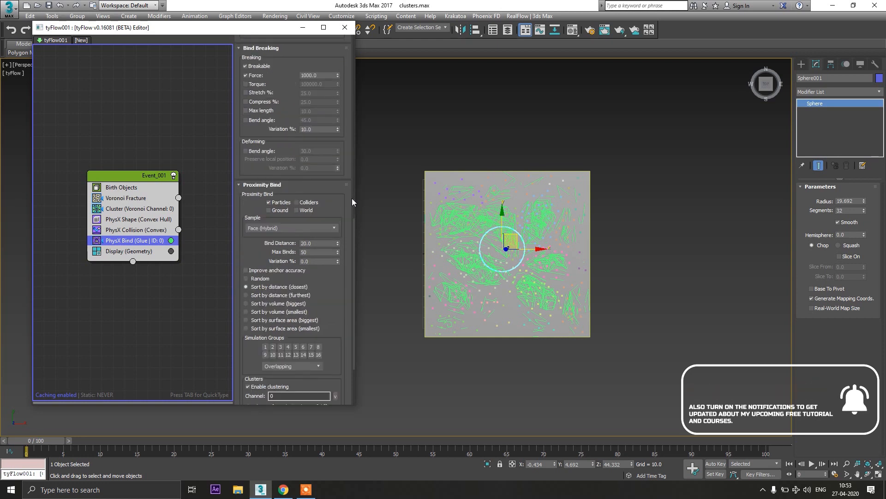
{"action": "double_click", "coordinate": [310, 251]}
{"action": "scroll", "coordinate": [315, 131], "scroll_direction": "up", "scroll_amount": 3}
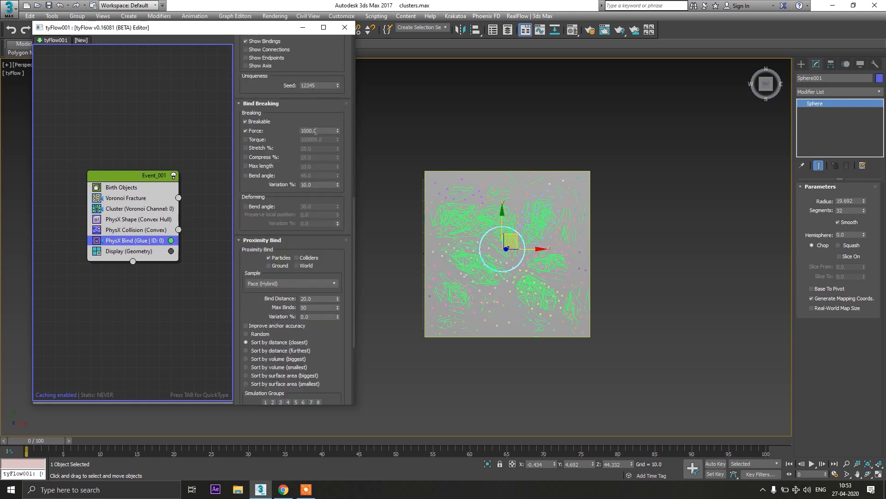
{"action": "double_click", "coordinate": [310, 131]}
{"action": "type", "text": "1000000"}
{"action": "key", "text": "Return"}
{"action": "left_click", "coordinate": [255, 122]}
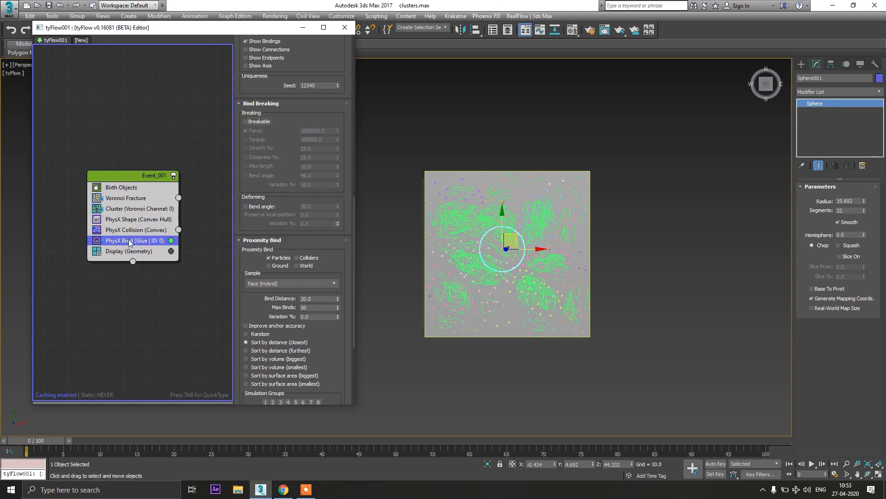
Hide the binding lines of the PhysX Bind operator and turn off Visualize clusters in the Cluster operator.
{"action": "scroll", "coordinate": [279, 136], "scroll_direction": "down", "scroll_amount": 7}
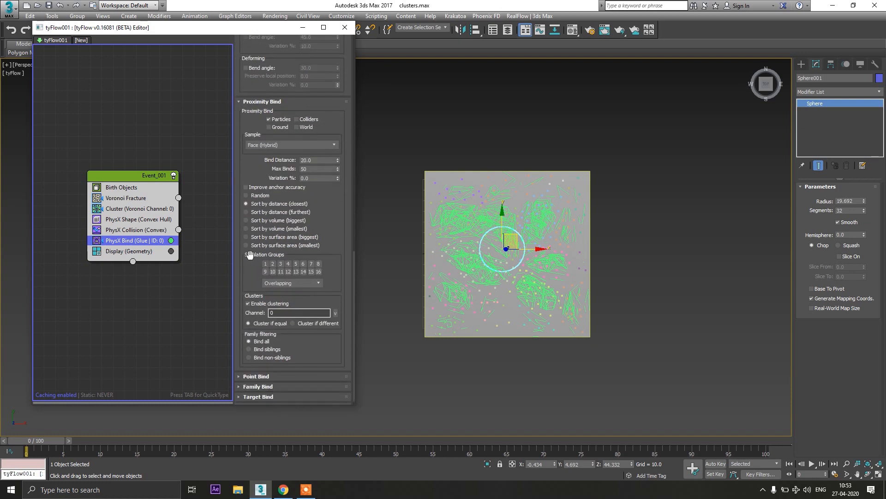
{"action": "scroll", "coordinate": [242, 291], "scroll_direction": "up", "scroll_amount": 9}
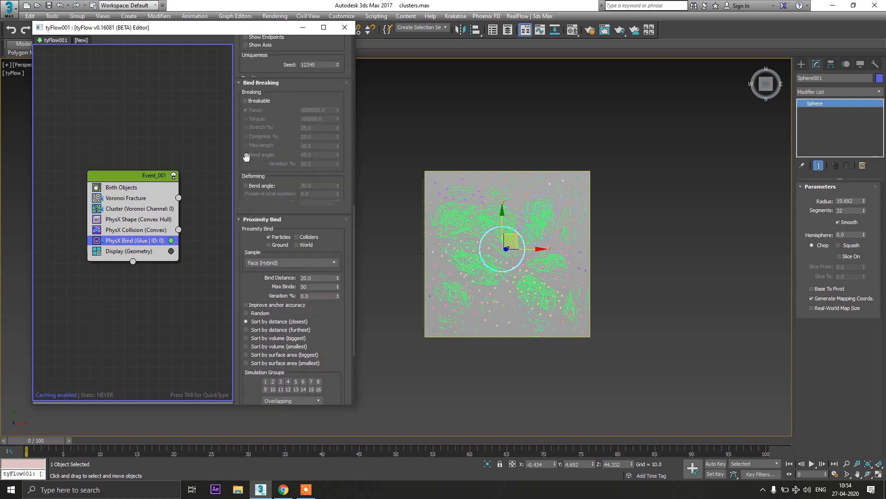
{"action": "left_click", "coordinate": [260, 91]}
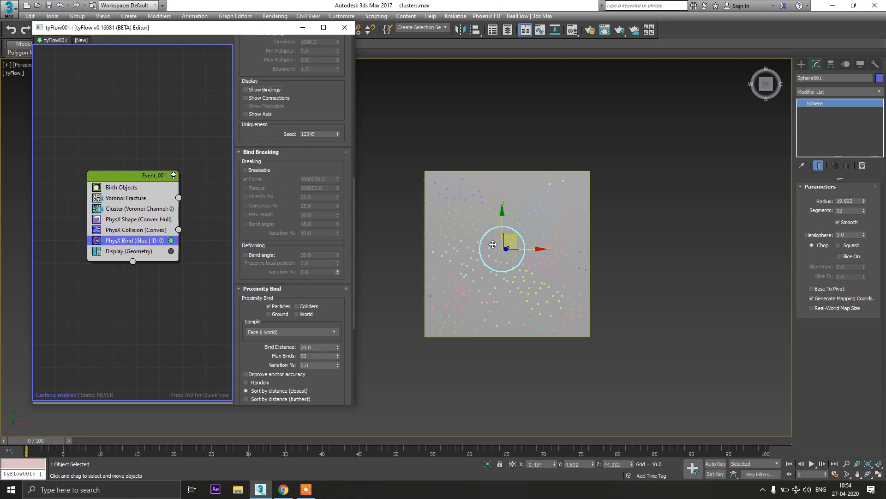
{"action": "middle_click_drag", "start_coordinate": [496, 264], "coordinate": [511, 227], "text": "alt"}
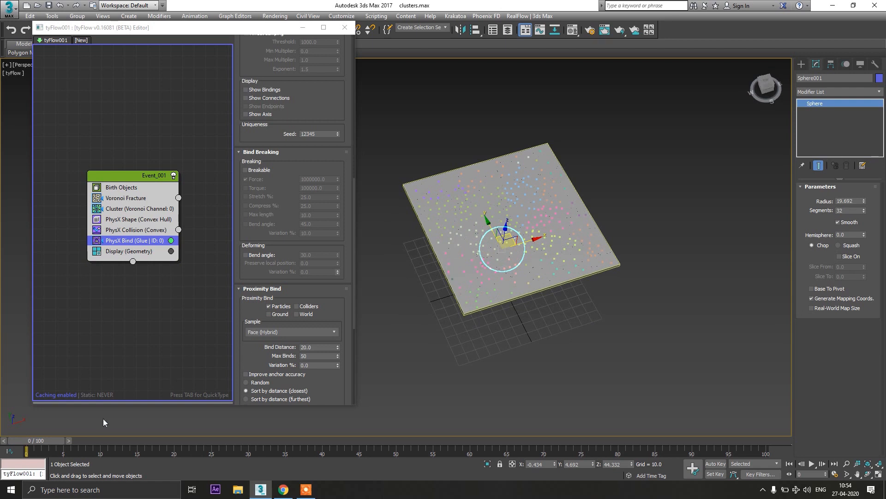
{"action": "left_click", "coordinate": [138, 208]}
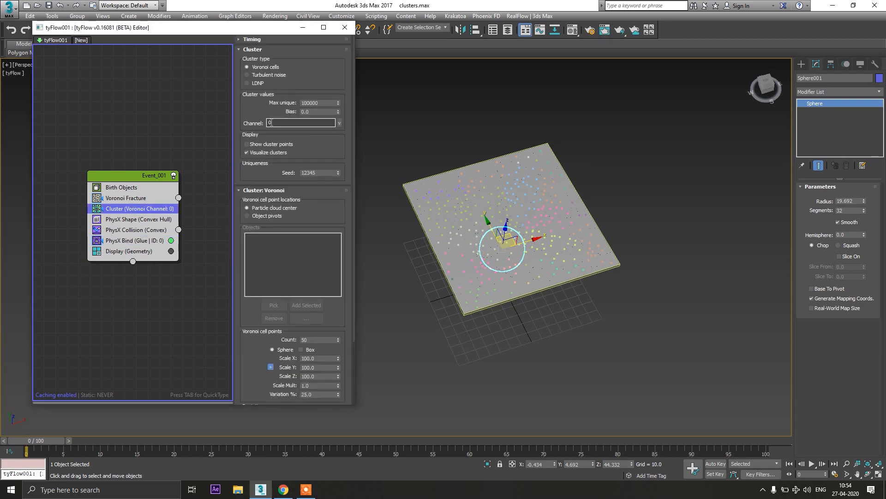
{"action": "left_click", "coordinate": [259, 154]}
{"action": "mouse_move", "coordinate": [26, 443]}
{"action": "left_mouse_down"}
{"action": "mouse_move", "coordinate": [139, 445]}
{"action": "mouse_move", "coordinate": [23, 441]}
{"action": "left_mouse_up"}
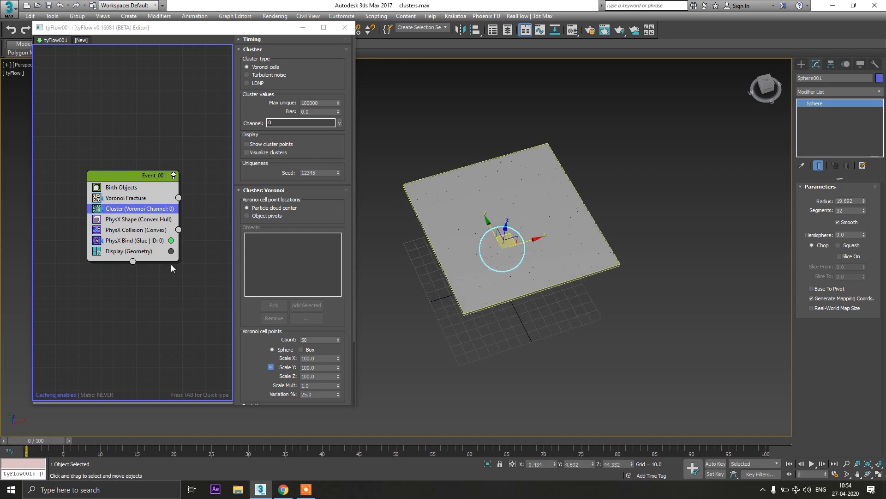
Scrub through the early frames to examine how the unbreakable clusters collide with the sphere, and return to frame 0.
{"action": "left_click", "coordinate": [139, 240]}
{"action": "scroll", "coordinate": [250, 203], "scroll_direction": "down", "scroll_amount": 10}
{"action": "scroll", "coordinate": [253, 168], "scroll_direction": "down", "scroll_amount": 5}
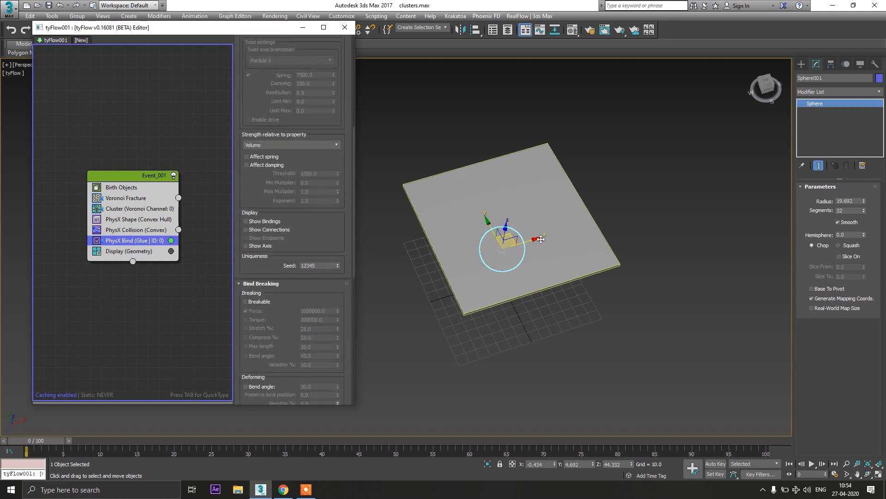
{"action": "scroll", "coordinate": [469, 218], "scroll_direction": "up", "scroll_amount": 6}
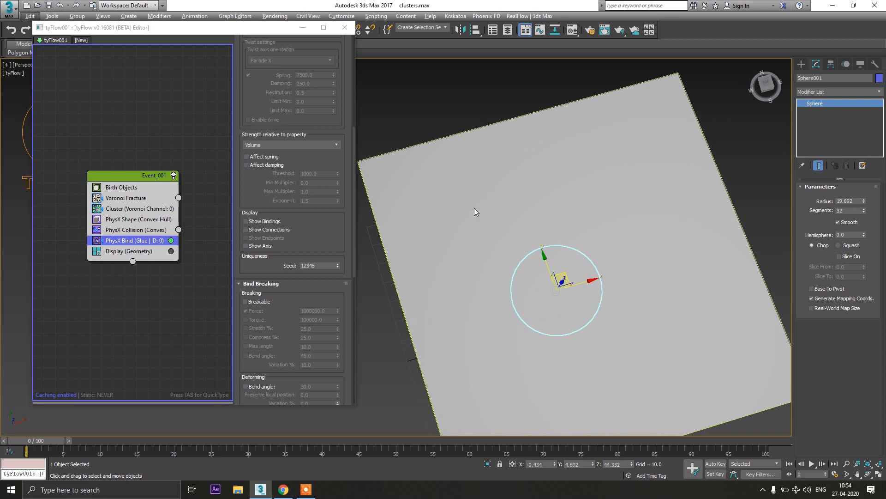
{"action": "scroll", "coordinate": [475, 212], "scroll_direction": "down", "scroll_amount": 3}
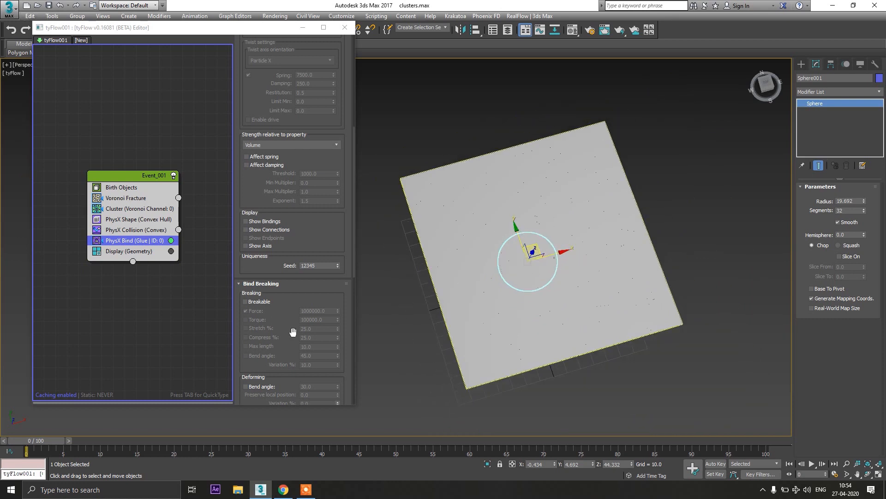
{"action": "left_click_drag", "start_coordinate": [38, 440], "coordinate": [118, 439]}
{"action": "middle_click_drag", "start_coordinate": [441, 397], "coordinate": [443, 369], "text": "alt"}
{"action": "left_click_drag", "start_coordinate": [89, 437], "coordinate": [27, 443]}
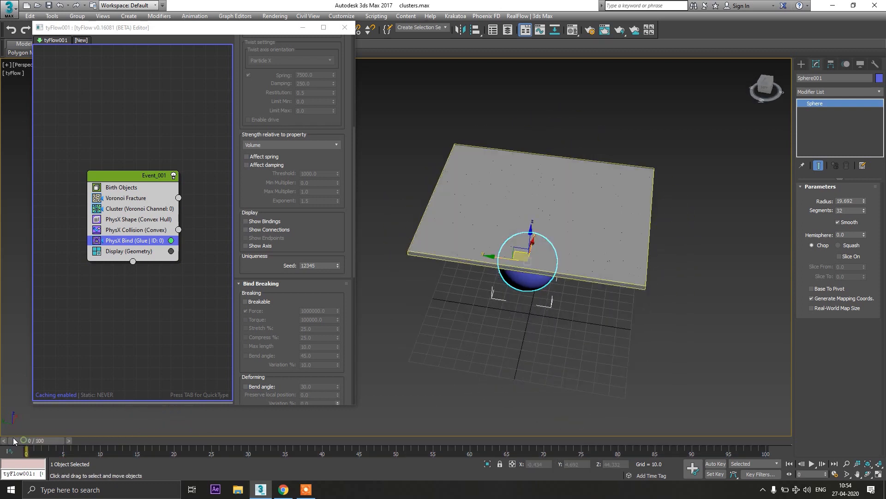
Move the sphere out from under the panel and back beneath it, leaving it at about Y -11.36.
{"action": "left_click_drag", "start_coordinate": [497, 258], "coordinate": [714, 288]}
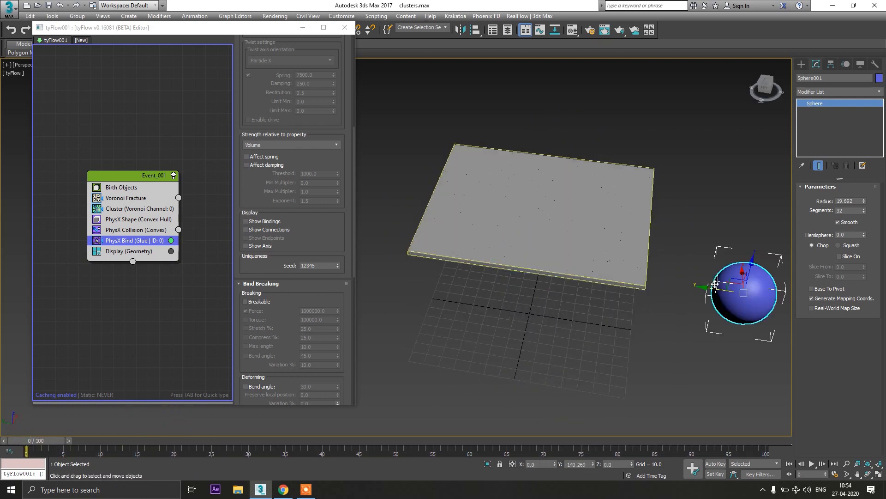
{"action": "mouse_move", "coordinate": [30, 447]}
{"action": "left_mouse_down"}
{"action": "mouse_move", "coordinate": [162, 439]}
{"action": "mouse_move", "coordinate": [39, 437]}
{"action": "left_mouse_up"}
{"action": "key", "text": "ctrl+z"}
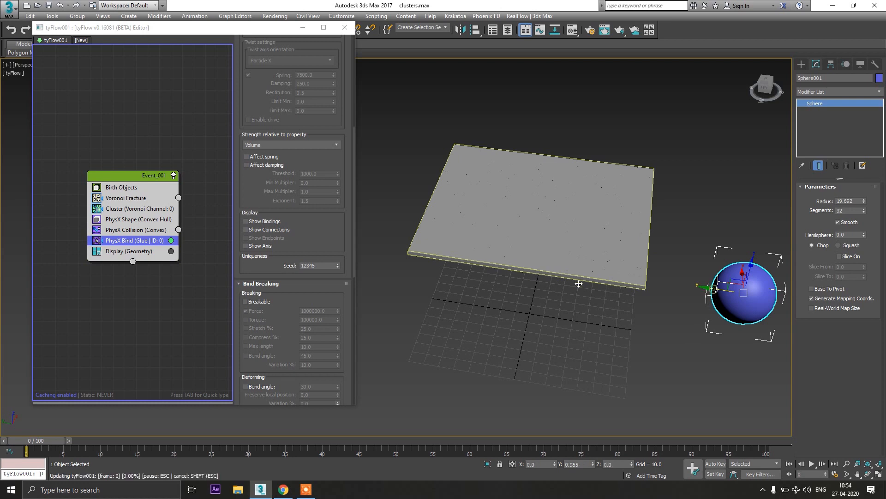
Scrub the simulation to frame 12, examine the split panel from several angles, and return to frame 0.
{"action": "left_click_drag", "start_coordinate": [35, 441], "coordinate": [111, 445]}
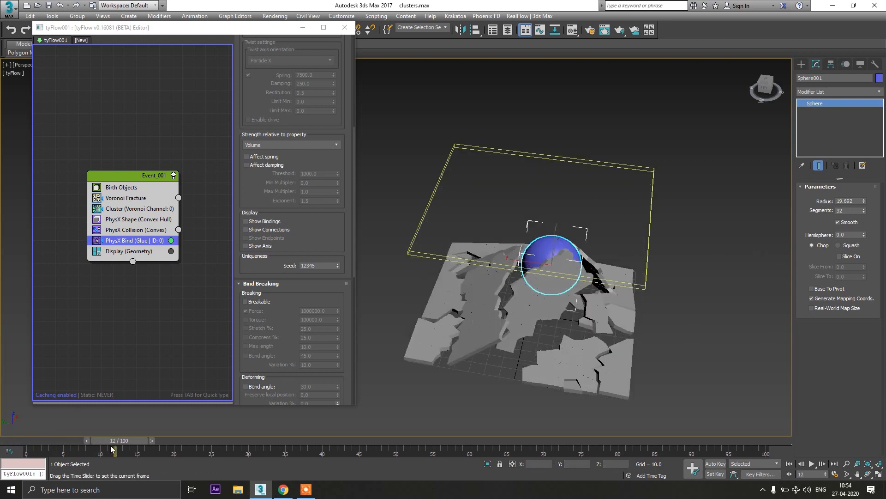
{"action": "middle_click_drag", "start_coordinate": [471, 362], "coordinate": [408, 371], "text": "alt"}
{"action": "middle_click_drag", "start_coordinate": [489, 337], "coordinate": [599, 280], "text": "alt"}
{"action": "mouse_move", "coordinate": [28, 441]}
{"action": "left_mouse_down"}
{"action": "mouse_move", "coordinate": [109, 446]}
{"action": "mouse_move", "coordinate": [23, 444]}
{"action": "left_mouse_up"}
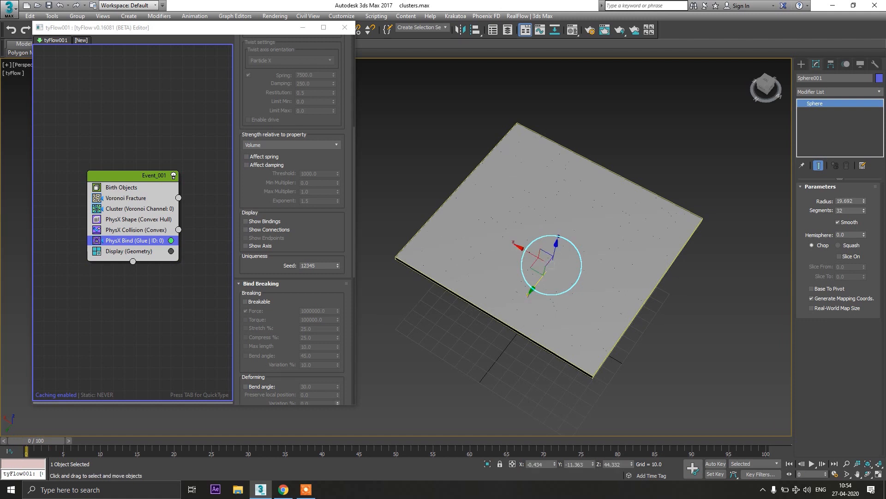
Turn Breakable on and back off, and inspect the clustered pieces around the sphere up close at frame 12.
{"action": "left_click", "coordinate": [259, 303]}
{"action": "left_click", "coordinate": [259, 303]}
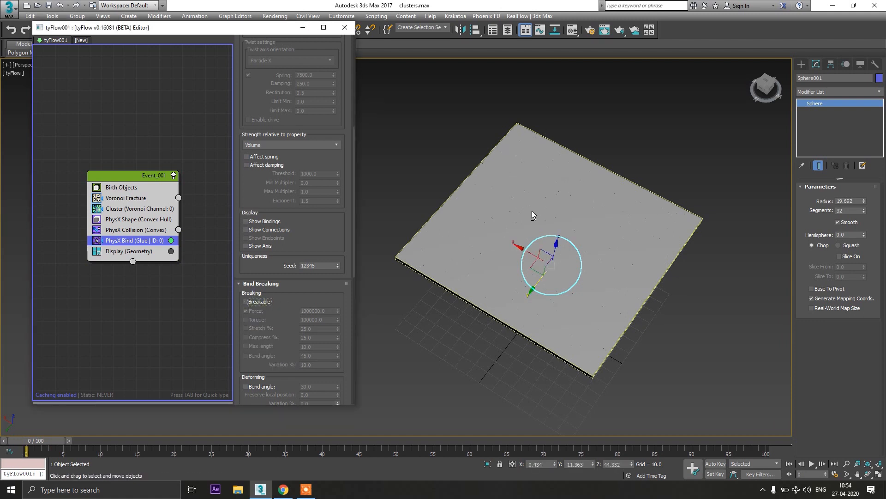
{"action": "scroll", "coordinate": [532, 210], "scroll_direction": "up", "scroll_amount": 5}
{"action": "left_click_drag", "start_coordinate": [25, 447], "coordinate": [112, 444]}
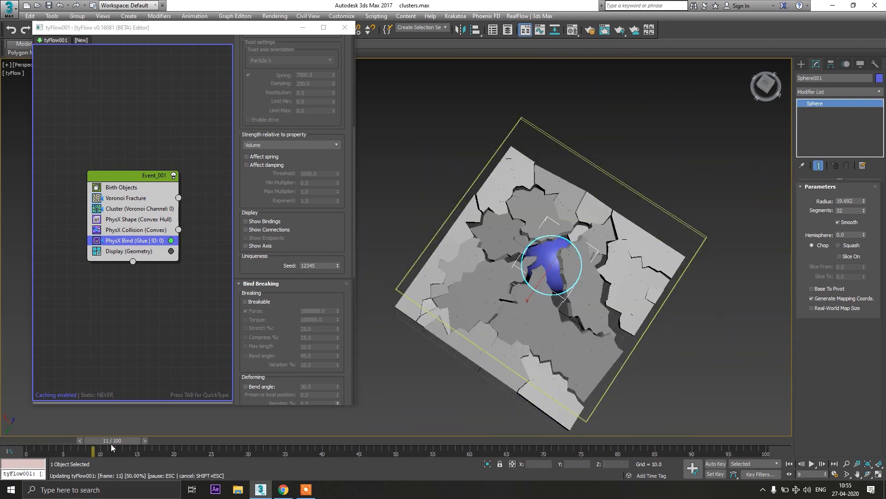
{"action": "scroll", "coordinate": [507, 252], "scroll_direction": "up", "scroll_amount": 3}
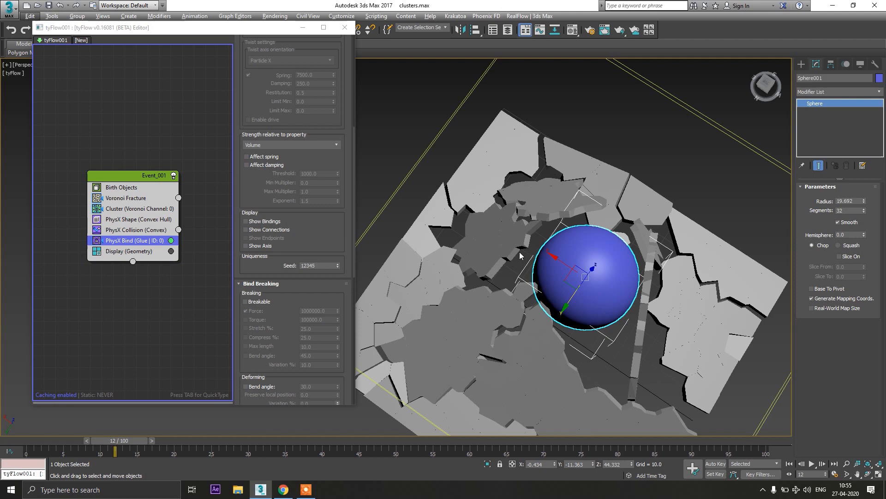
{"action": "middle_click_drag", "start_coordinate": [457, 333], "coordinate": [503, 250]}
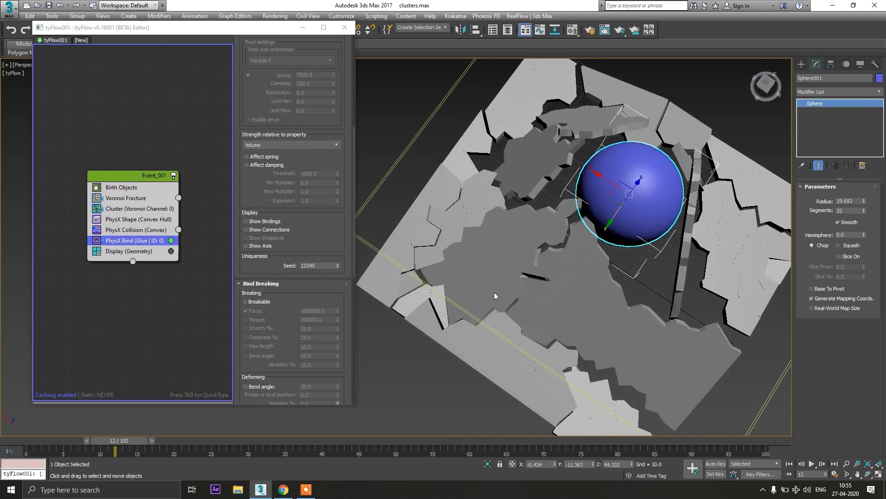
Enable Breakable in PhysX Bind, set the breaking Force to 10000 and then 1000, and scrub the opening frames.
{"action": "left_click", "coordinate": [257, 303]}
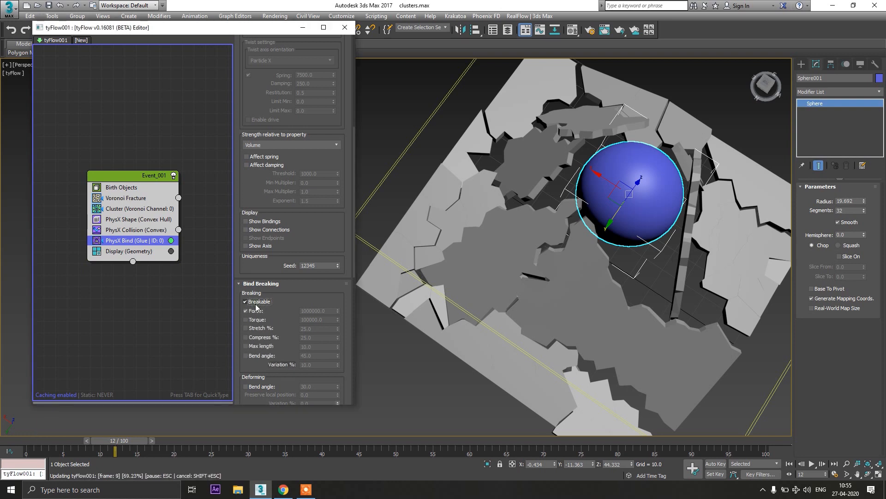
{"action": "left_click", "coordinate": [314, 310]}
{"action": "double_click", "coordinate": [315, 310]}
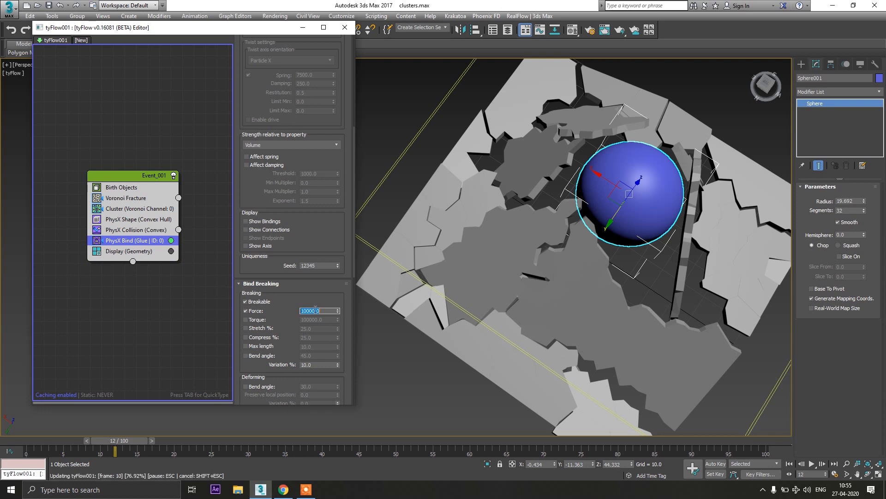
{"action": "type", "text": "1000"}
{"action": "key", "text": "Return"}
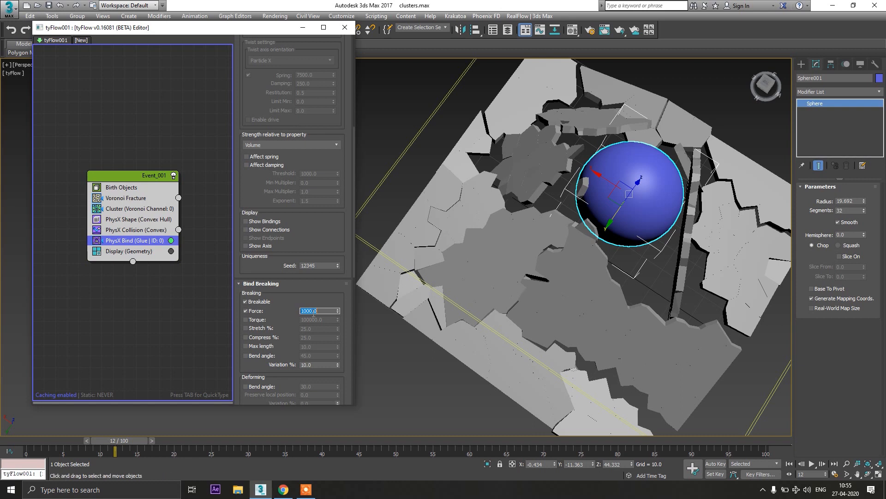
{"action": "left_click_drag", "start_coordinate": [27, 441], "coordinate": [61, 443]}
Set the breaking Force to 5000 and scrub to frame 13 to check how the clusters break.
{"action": "double_click", "coordinate": [303, 310]}
{"action": "type", "text": "5000"}
{"action": "key", "text": "Return"}
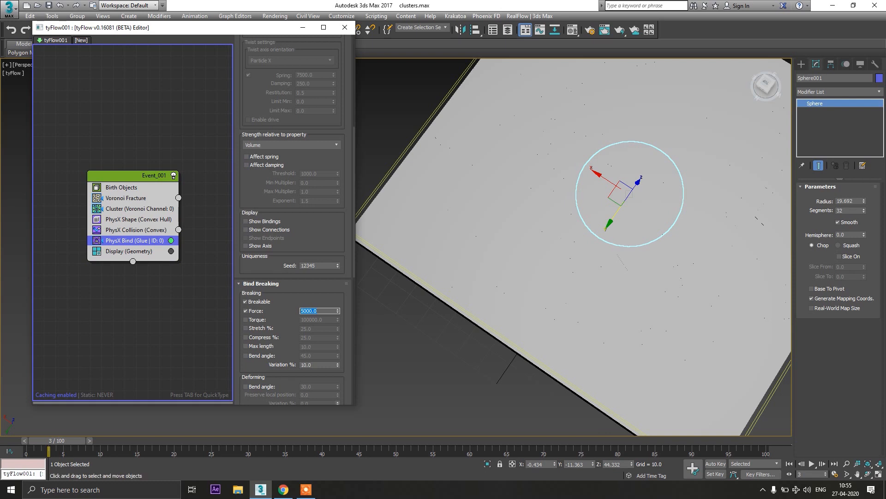
{"action": "left_click_drag", "start_coordinate": [56, 441], "coordinate": [122, 450]}
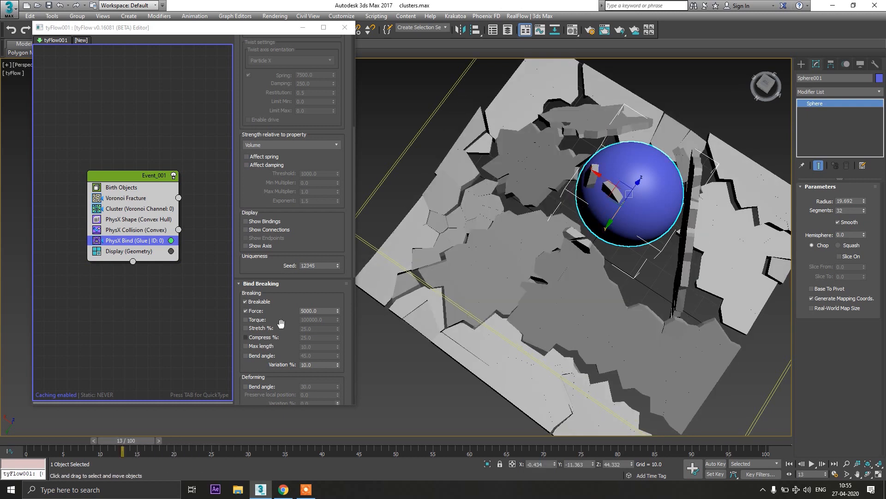
Set the breaking Force to 2000 and advance the simulation to frame 17 to check how the clusters crumble.
{"action": "left_click", "coordinate": [309, 310]}
{"action": "type", "text": "2"}
{"action": "key", "text": "Return"}
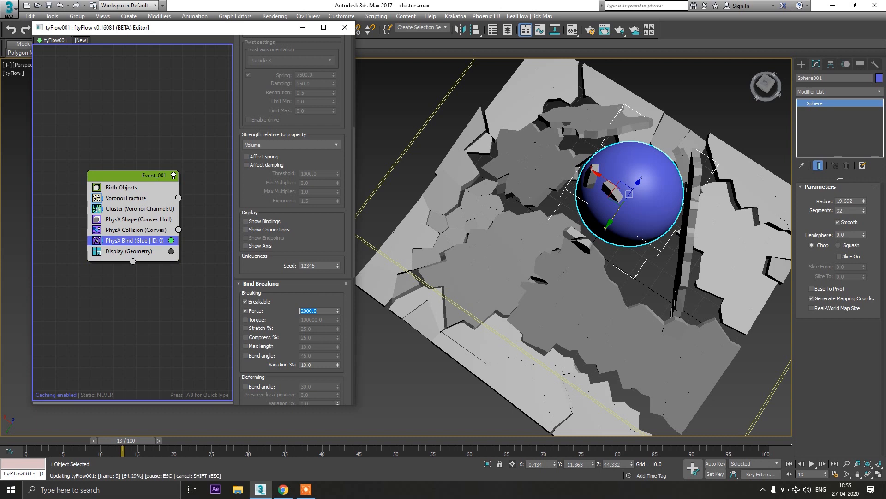
{"action": "left_click_drag", "start_coordinate": [122, 440], "coordinate": [155, 439]}
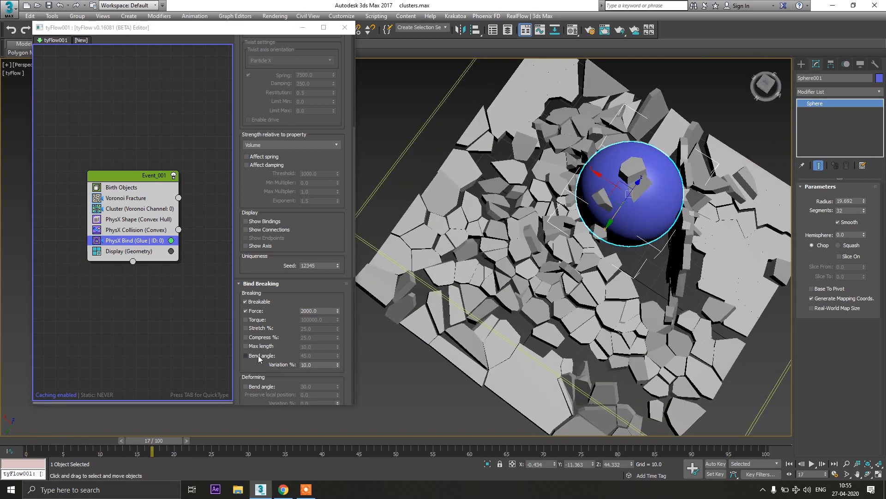
Set the breaking Force to 2500 and scrub through the opening frames to check how the clusters break.
{"action": "left_click", "coordinate": [305, 311]}
{"action": "key", "text": "BackSpace"}
{"action": "type", "text": "5"}
{"action": "key", "text": "Return"}
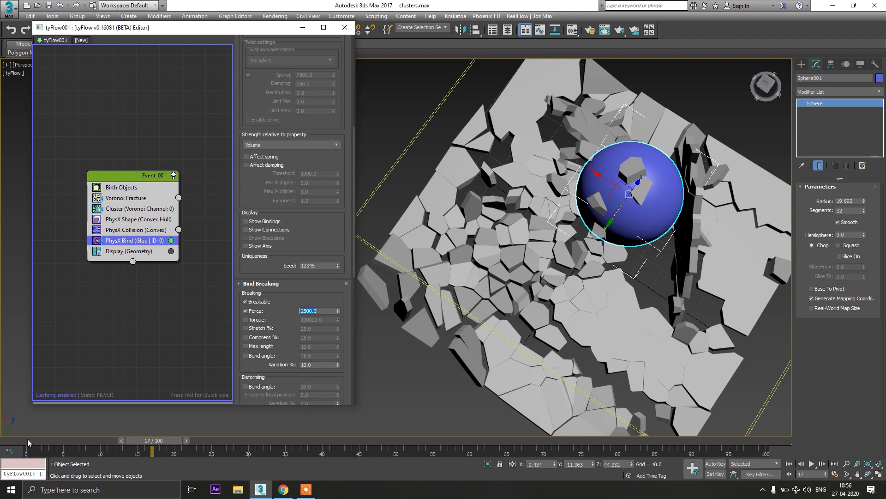
{"action": "left_click_drag", "start_coordinate": [27, 438], "coordinate": [208, 416]}
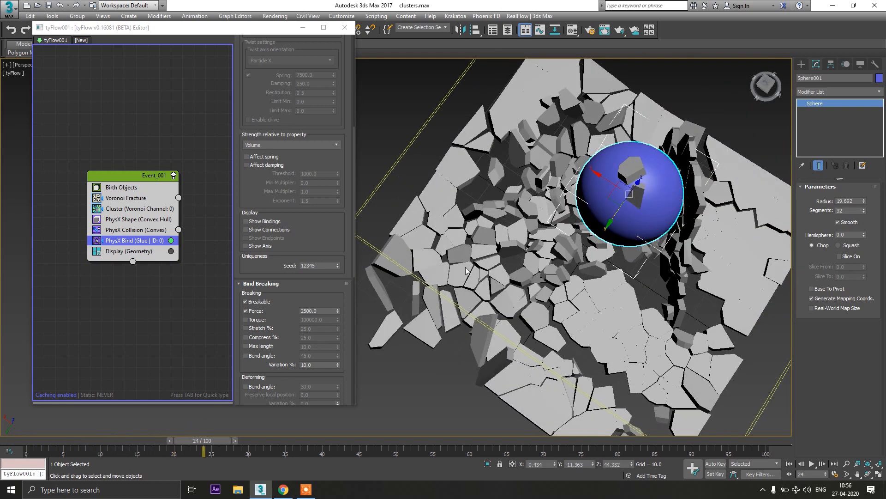
{"action": "middle_click_drag", "start_coordinate": [584, 256], "coordinate": [562, 236], "text": "alt"}
{"action": "left_click_drag", "start_coordinate": [16, 441], "coordinate": [76, 439]}
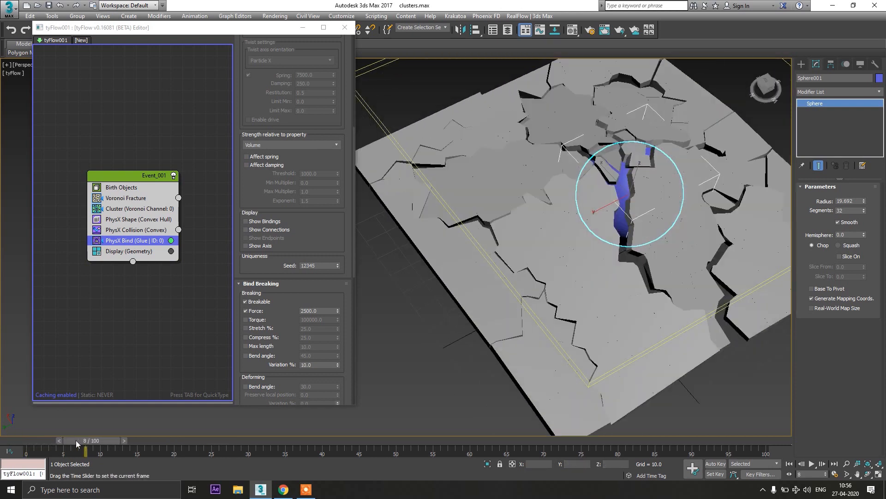
{"action": "key", "text": "Home"}
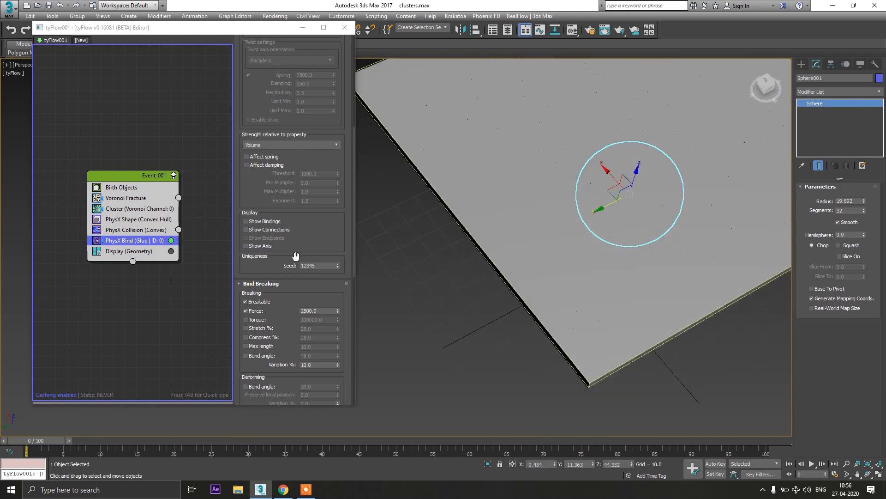
Turn off Breakable in PhysX Bind and scrub to frame 7 to inspect the gaps between the intact clusters.
{"action": "left_click", "coordinate": [256, 302]}
{"action": "scroll", "coordinate": [544, 237], "scroll_direction": "down", "scroll_amount": 3}
{"action": "middle_click_drag", "start_coordinate": [544, 237], "coordinate": [573, 237], "text": "alt"}
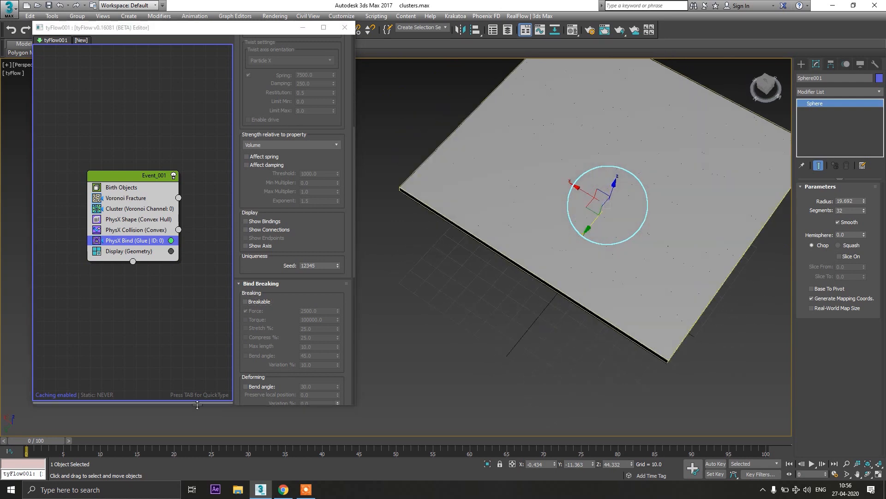
{"action": "left_click_drag", "start_coordinate": [37, 441], "coordinate": [86, 442]}
{"action": "scroll", "coordinate": [621, 156], "scroll_direction": "up", "scroll_amount": 3}
{"action": "middle_click_drag", "start_coordinate": [588, 220], "coordinate": [564, 307], "text": "alt"}
{"action": "scroll", "coordinate": [657, 241], "scroll_direction": "down", "scroll_amount": 3}
{"action": "scroll", "coordinate": [537, 258], "scroll_direction": "up", "scroll_amount": 4}
{"action": "scroll", "coordinate": [537, 258], "scroll_direction": "down", "scroll_amount": 2}
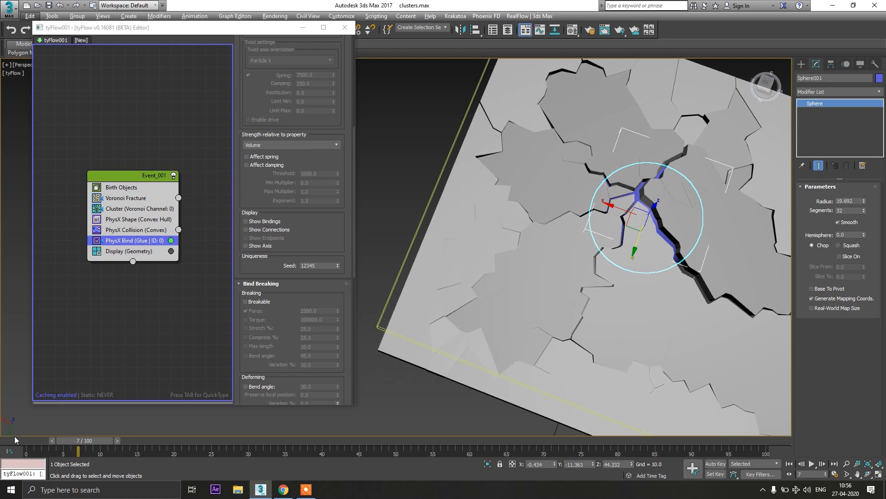
Return to frame 0, disable the PhysX Bind operator and rename it EQ CLUSTERS.
{"action": "left_click", "coordinate": [26, 451]}
{"action": "left_click", "coordinate": [97, 242]}
{"action": "right_click", "coordinate": [111, 240]}
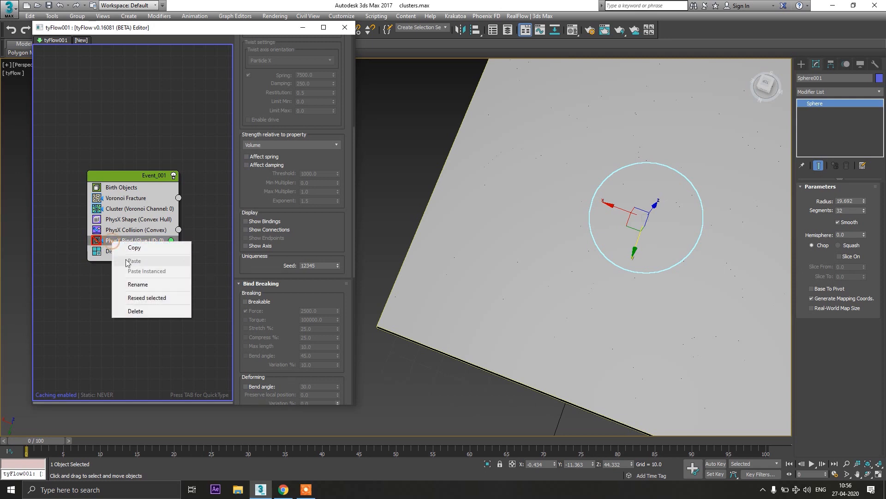
{"action": "left_click", "coordinate": [131, 284]}
{"action": "type", "text": "EQ"}
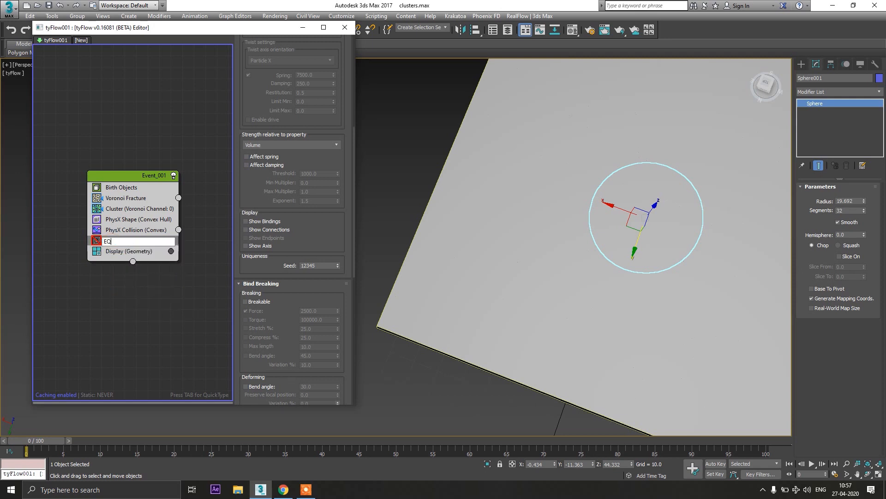
{"action": "type", "text": " CLUSTERS"}
{"action": "key", "text": "Return"}
{"action": "left_click_drag", "start_coordinate": [356, 159], "coordinate": [345, 294]}
{"action": "left_click", "coordinate": [265, 297]}
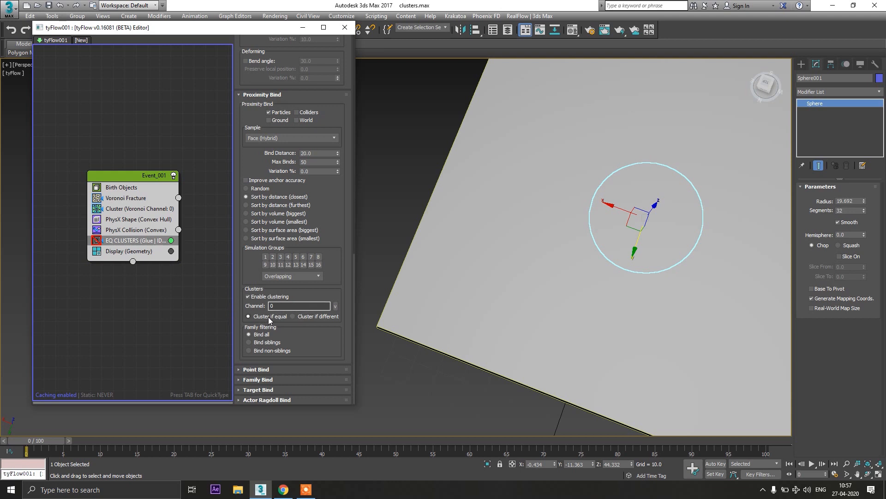
Duplicate the EQ CLUSTERS operator below the original and give the copy a pure red display color.
{"action": "left_click_drag", "start_coordinate": [133, 240], "coordinate": [129, 249]}
{"action": "left_click", "coordinate": [171, 251]}
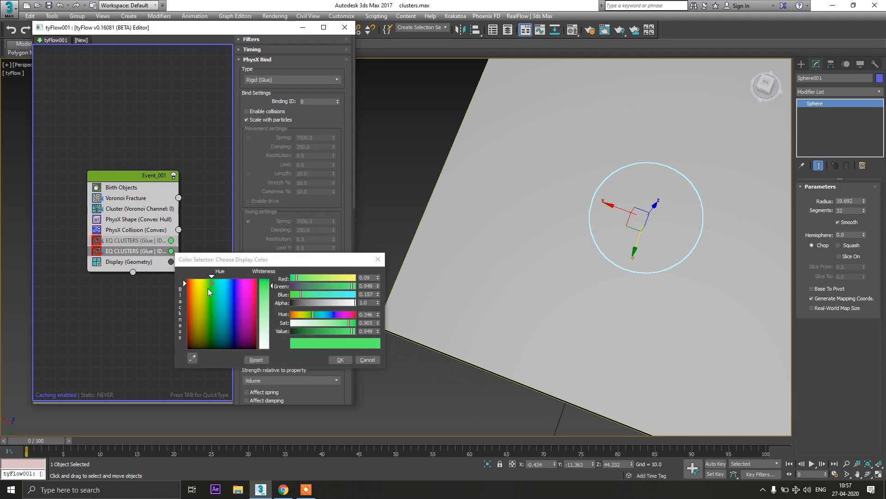
{"action": "left_click_drag", "start_coordinate": [272, 286], "coordinate": [271, 278]}
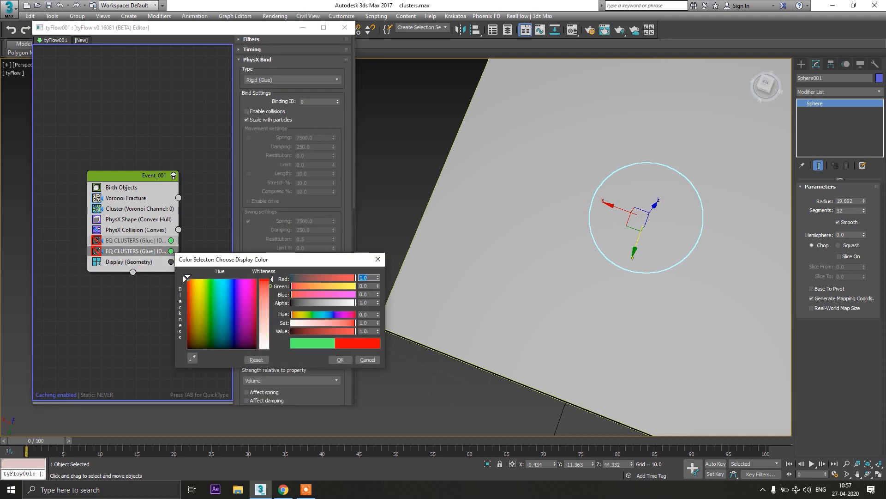
{"action": "left_click", "coordinate": [341, 360]}
Switch the copied bind's clustering to Cluster if different and enable the operator.
{"action": "left_click_drag", "start_coordinate": [353, 178], "coordinate": [350, 358]}
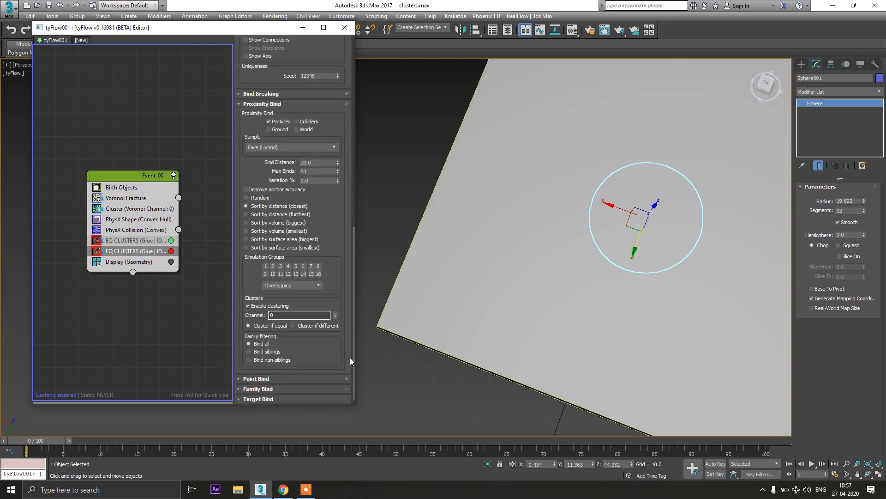
{"action": "left_click", "coordinate": [311, 326]}
{"action": "left_click", "coordinate": [111, 251]}
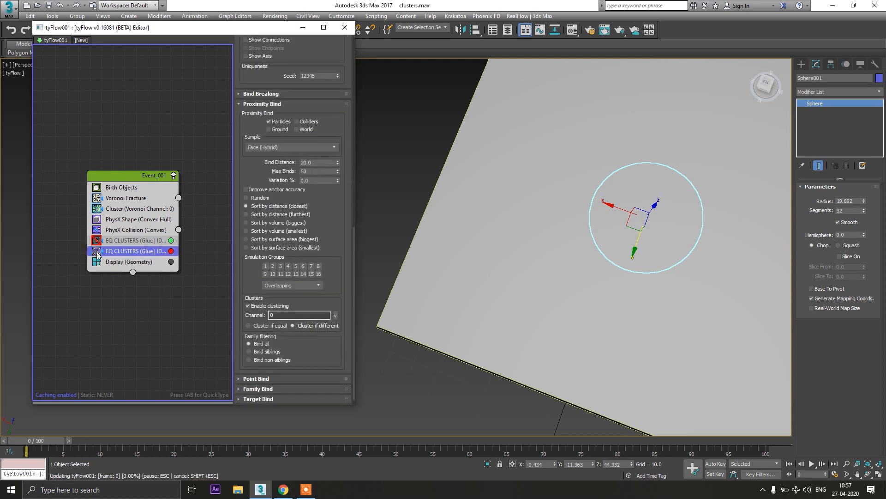
Disable the Display operator to hide the fragments and turn on Show Bindings for the copied bind.
{"action": "left_click", "coordinate": [97, 261]}
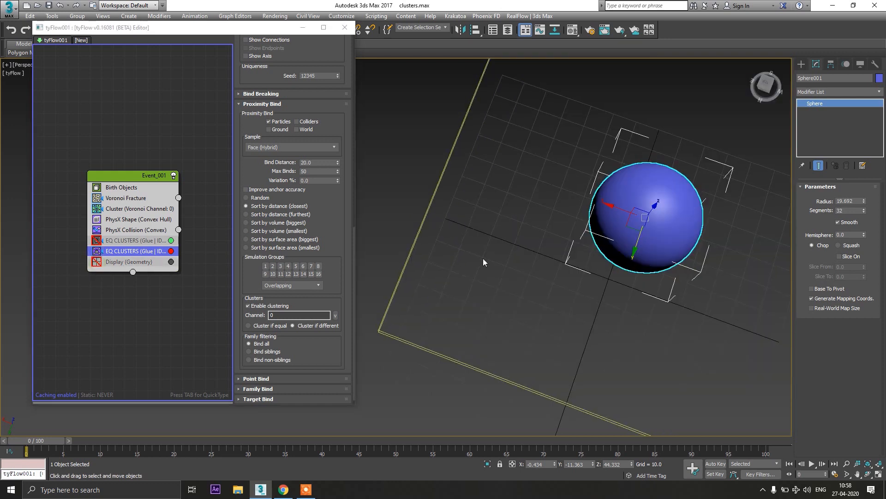
{"action": "scroll", "coordinate": [490, 276], "scroll_direction": "down", "scroll_amount": 3}
{"action": "scroll", "coordinate": [257, 59], "scroll_direction": "up", "scroll_amount": 3}
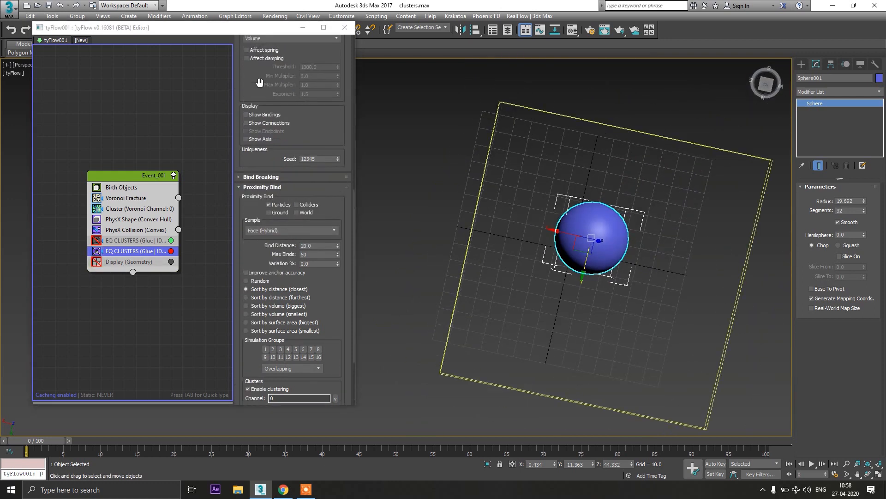
{"action": "left_click", "coordinate": [258, 116]}
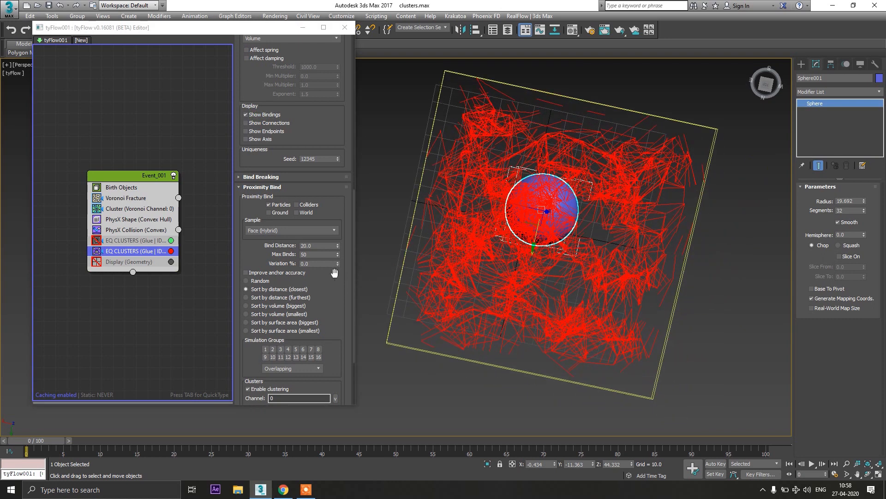
Set the copied bind's Max Binds to 10 and its Bind Distance to 10.
{"action": "left_click", "coordinate": [321, 257]}
{"action": "type", "text": "10"}
{"action": "key", "text": "Return"}
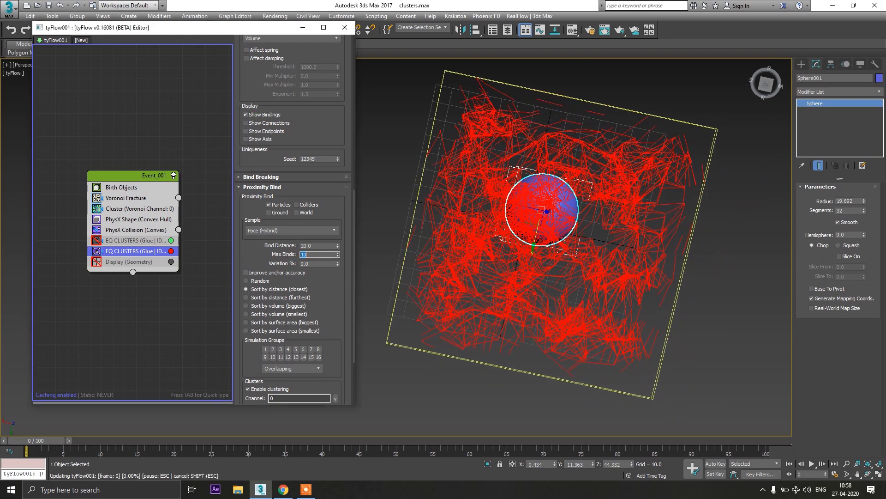
{"action": "left_click", "coordinate": [321, 246]}
{"action": "type", "text": "10"}
{"action": "key", "text": "Return"}
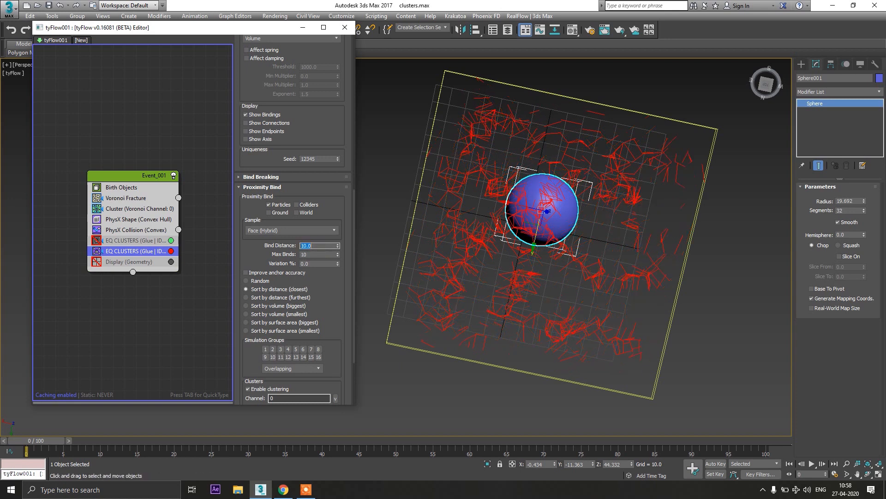
Re-enable the Display operator and inspect the red bindings across the box surface.
{"action": "scroll", "coordinate": [451, 272], "scroll_direction": "up", "scroll_amount": 4}
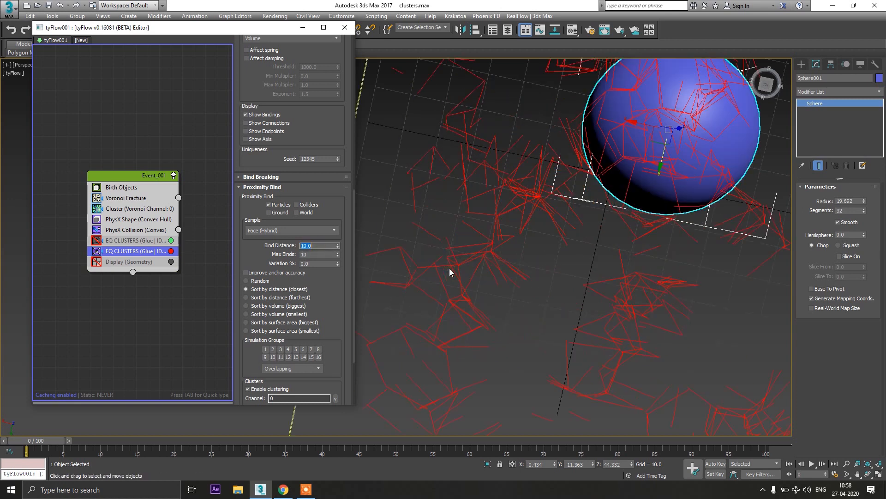
{"action": "left_click", "coordinate": [95, 262]}
{"action": "middle_click_drag", "start_coordinate": [529, 256], "coordinate": [428, 245]}
{"action": "scroll", "coordinate": [495, 308], "scroll_direction": "up", "scroll_amount": 3}
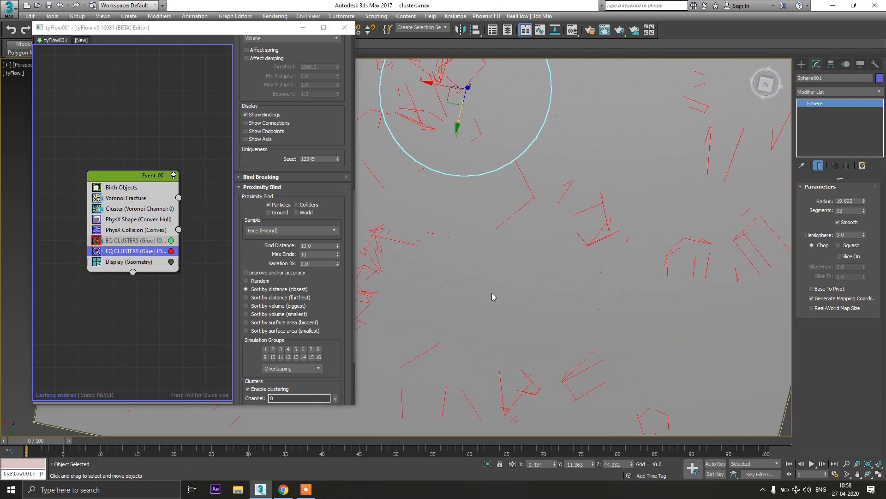
{"action": "scroll", "coordinate": [515, 283], "scroll_direction": "down", "scroll_amount": 5}
{"action": "middle_click_drag", "start_coordinate": [559, 229], "coordinate": [545, 257]}
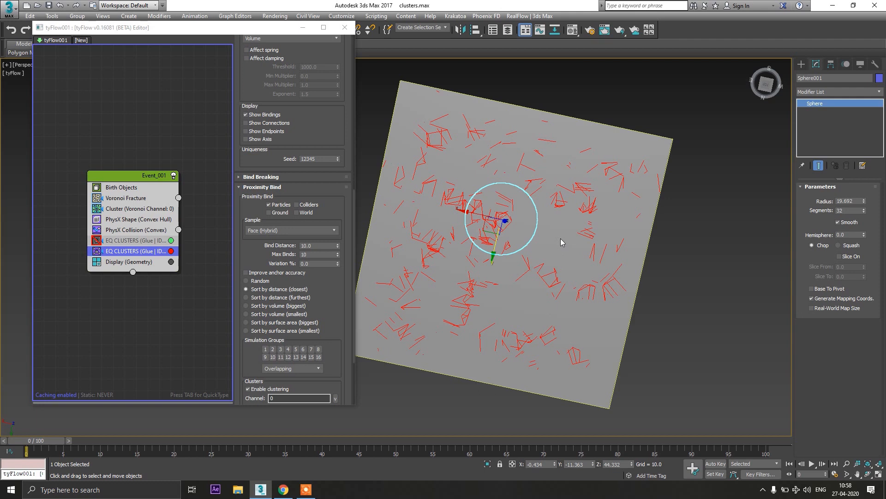
Try a Bind Distance of 5 on the copied bind, then settle on Max Binds 5 and Bind Distance 15.
{"action": "left_click", "coordinate": [319, 246]}
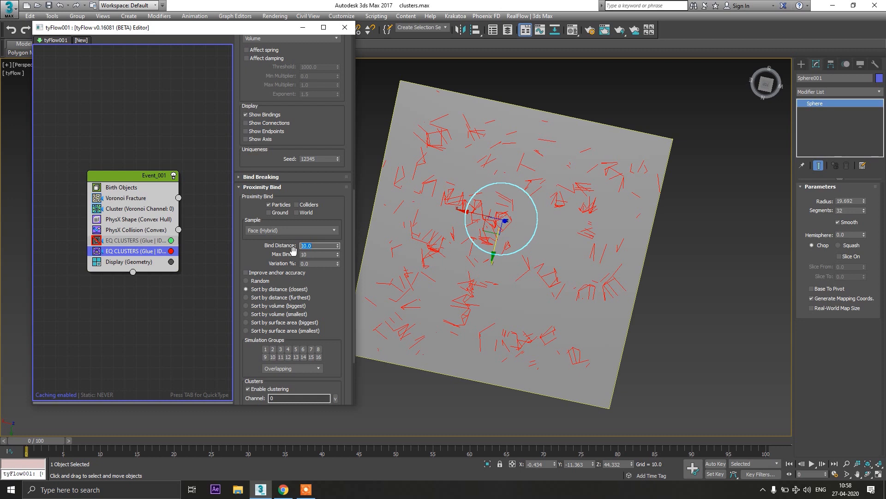
{"action": "type", "text": "5"}
{"action": "key", "text": "Return"}
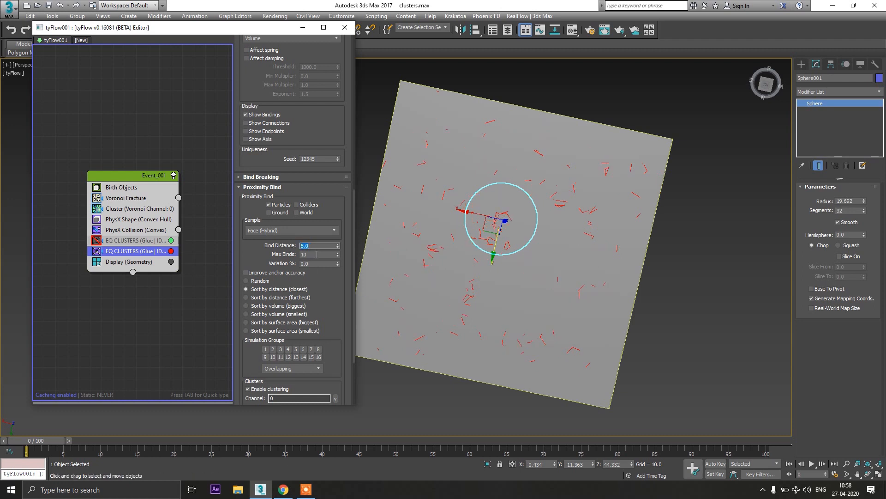
{"action": "double_click", "coordinate": [317, 254]}
{"action": "type", "text": "5"}
{"action": "double_click", "coordinate": [318, 245]}
{"action": "type", "text": "15"}
{"action": "key", "text": "Return"}
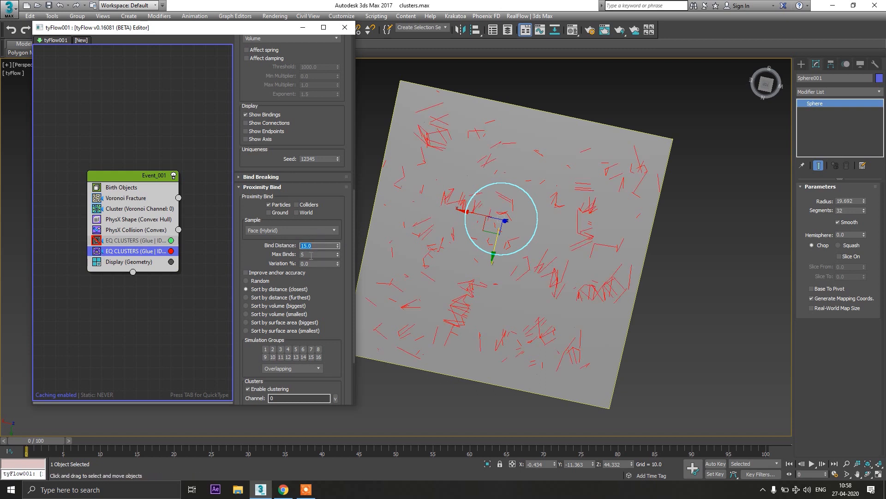
Enable Breakable in the copied bind's Bind Breaking settings and scrub to frame 9 to check the impact.
{"action": "middle_click_drag", "start_coordinate": [449, 265], "coordinate": [494, 297], "text": "alt"}
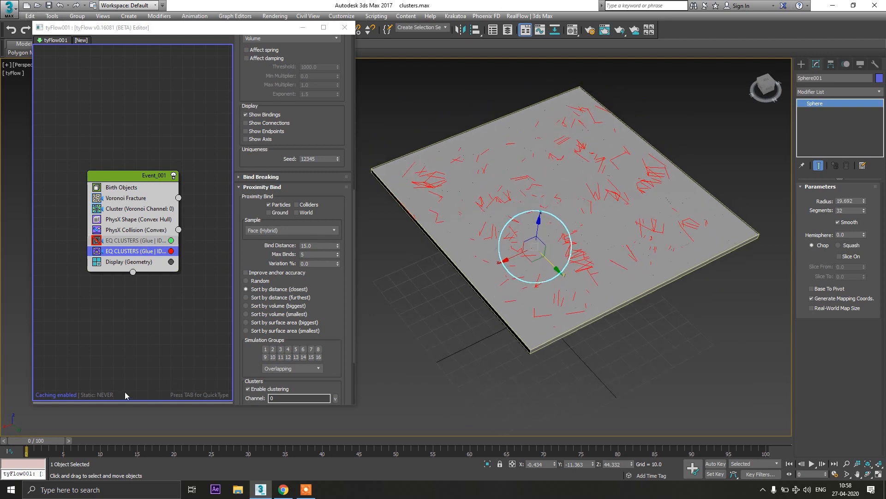
{"action": "left_click_drag", "start_coordinate": [33, 439], "coordinate": [68, 433]}
{"action": "left_click", "coordinate": [256, 177]}
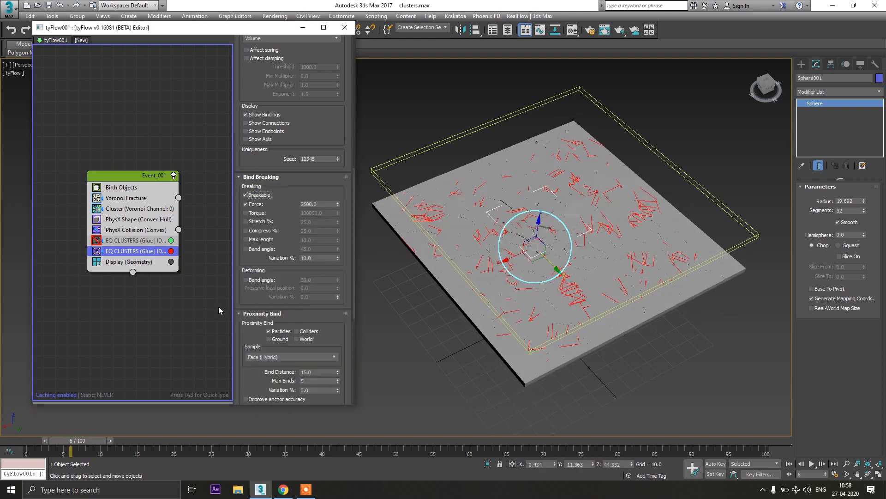
{"action": "left_click_drag", "start_coordinate": [34, 439], "coordinate": [93, 442]}
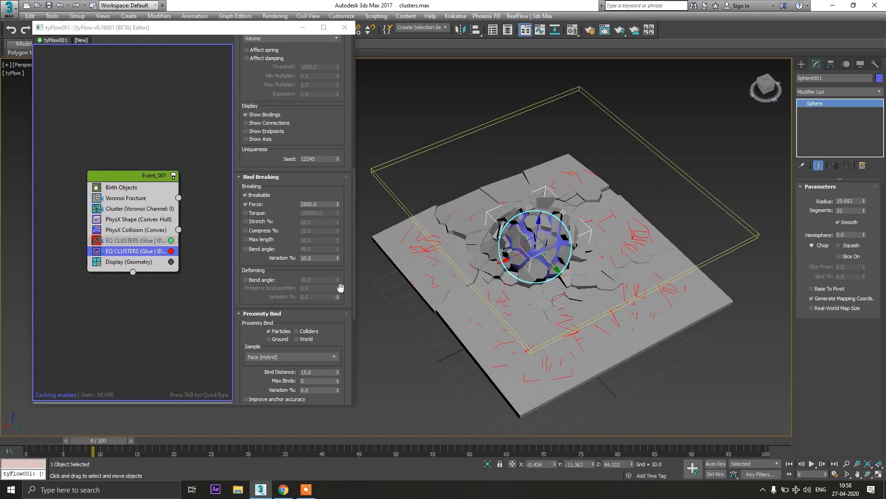
Try Max Binds of 10 on the copied bind at frame 9, then restore it to 5.
{"action": "scroll", "coordinate": [334, 353], "scroll_direction": "down", "scroll_amount": 2}
{"action": "double_click", "coordinate": [319, 353]}
{"action": "type", "text": "10"}
{"action": "key", "text": "Return"}
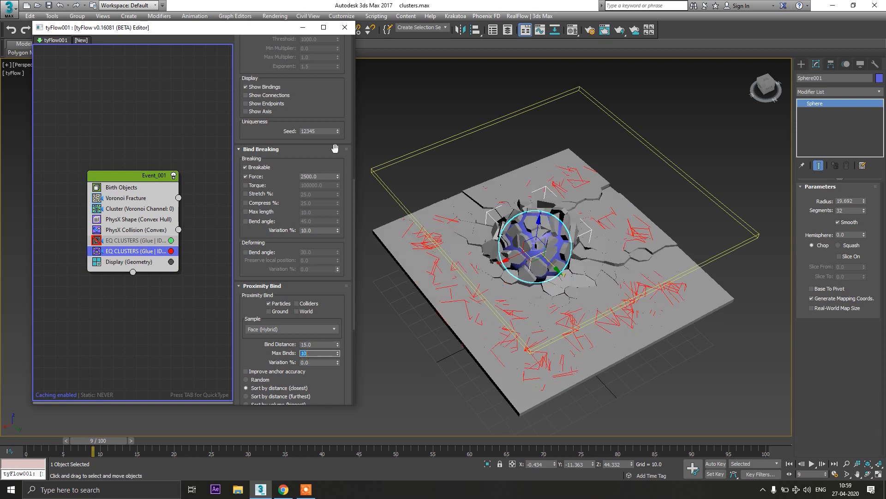
{"action": "type", "text": "5"}
{"action": "key", "text": "Return"}
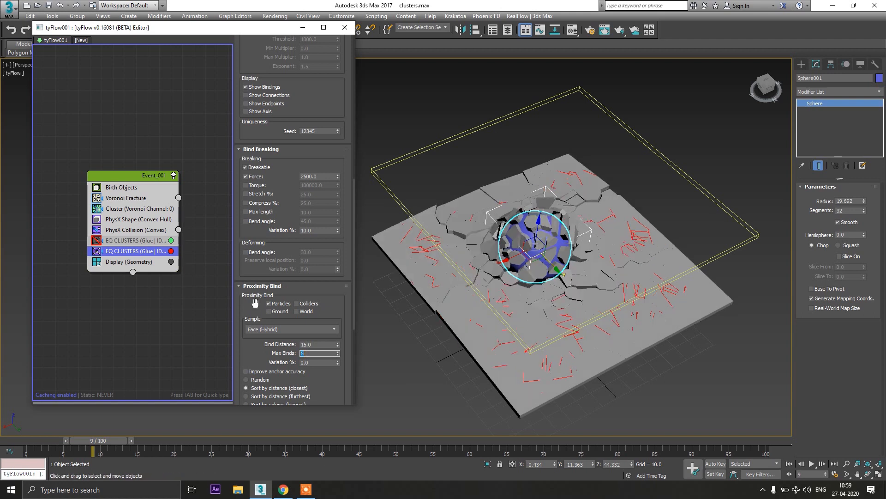
Raise the copied bind's breaking Force to 250000 and scrub from frame 0 to frame 8.
{"action": "left_click", "coordinate": [14, 444]}
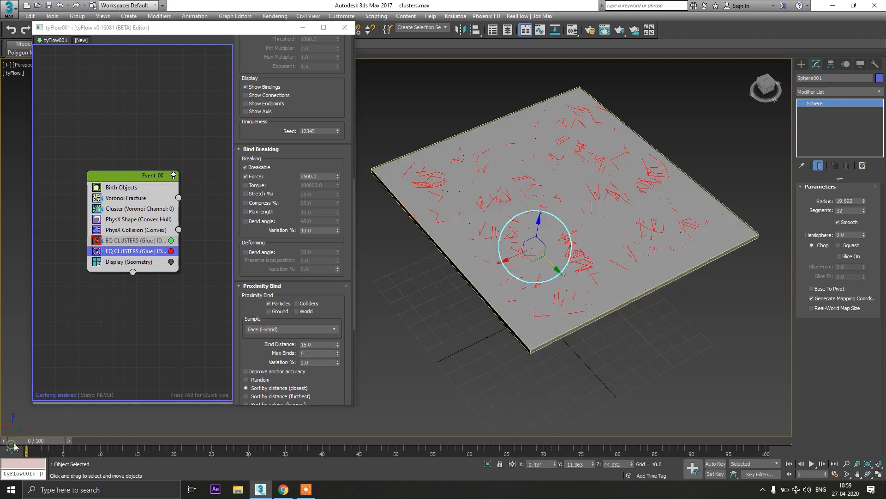
{"action": "type", "text": "0"}
{"action": "key", "text": "Return"}
{"action": "left_click_drag", "start_coordinate": [40, 440], "coordinate": [85, 431]}
{"action": "left_click", "coordinate": [312, 175]}
{"action": "type", "text": "0"}
{"action": "key", "text": "Return"}
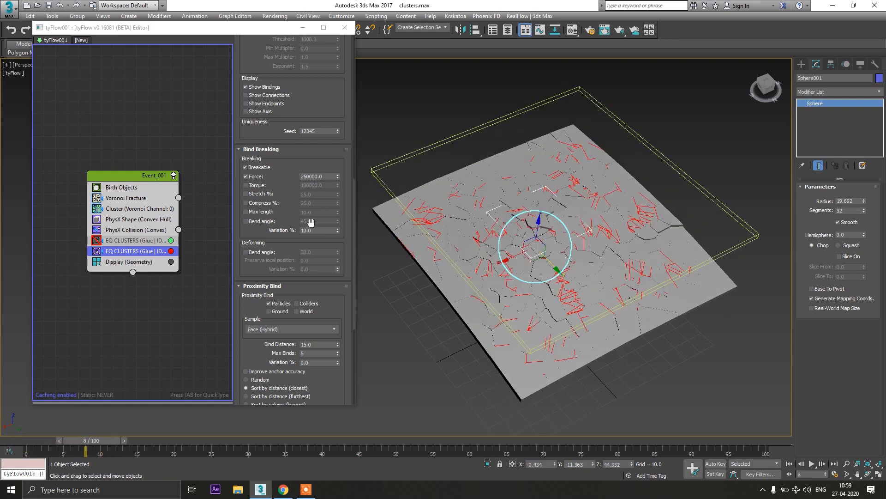
Try a breaking Force of 10000, then set it to 100000 and scrub to frame 8 to compare the impact.
{"action": "left_click", "coordinate": [306, 176]}
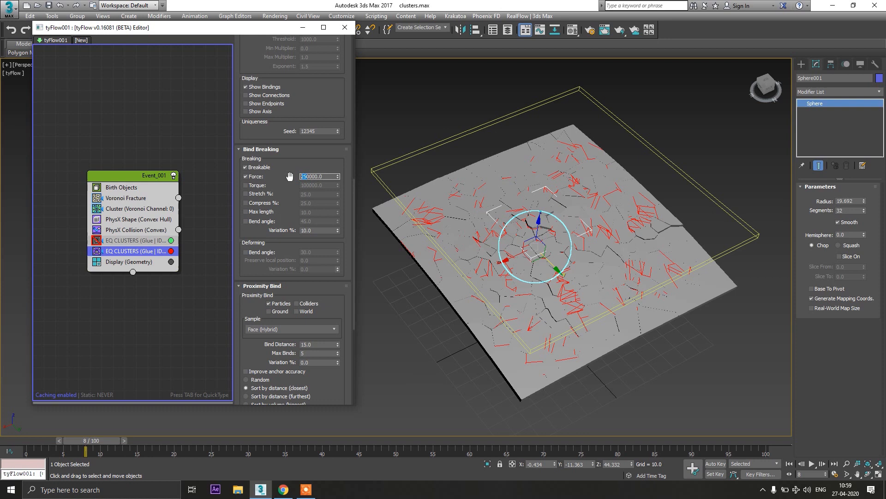
{"action": "type", "text": "10000"}
{"action": "key", "text": "Return"}
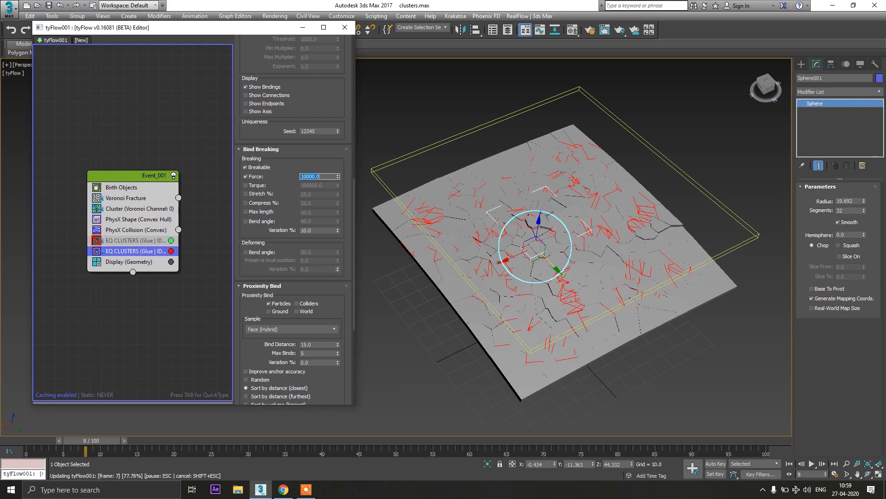
{"action": "left_click", "coordinate": [310, 176]}
{"action": "type", "text": "0"}
{"action": "key", "text": "Return"}
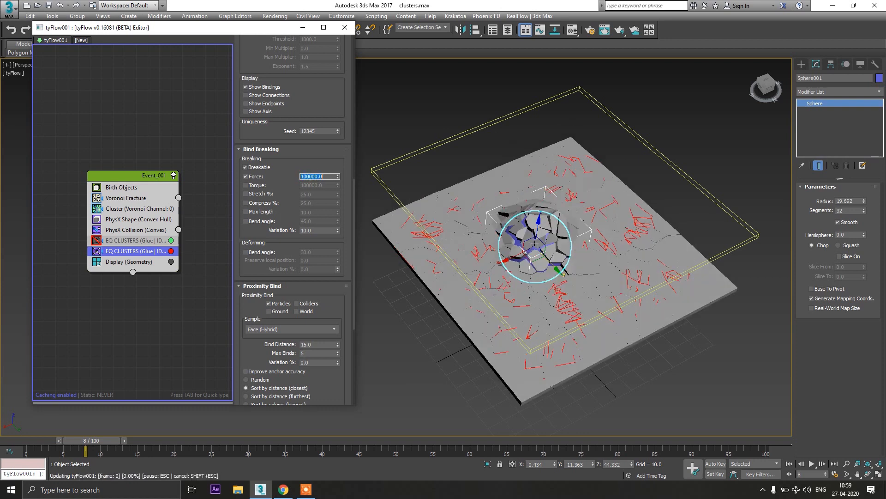
{"action": "left_click_drag", "start_coordinate": [26, 441], "coordinate": [92, 436]}
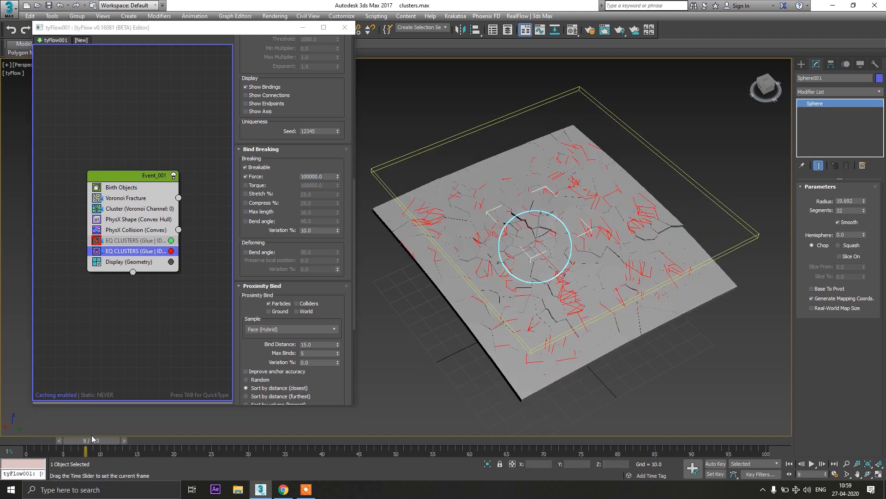
Try a Bind Distance of 10 and then 6 on the copied bind, scrubbing to frame 12 to inspect the broken slab.
{"action": "double_click", "coordinate": [313, 345]}
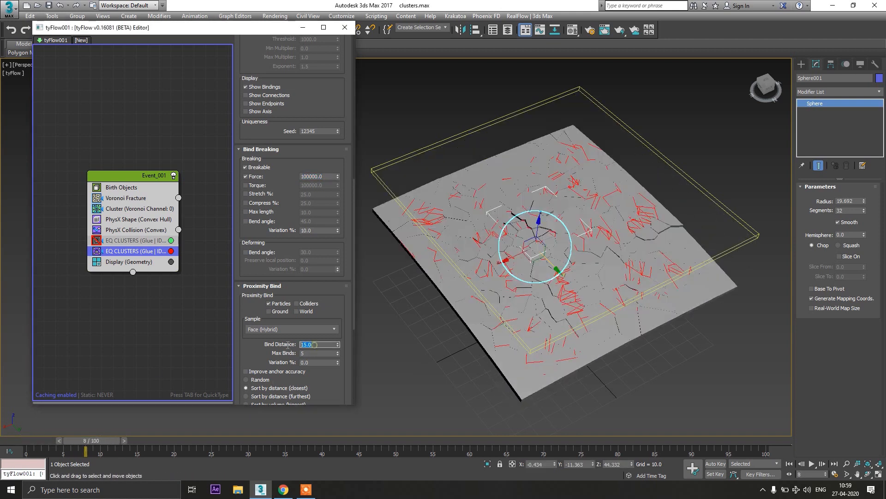
{"action": "key", "text": "Return"}
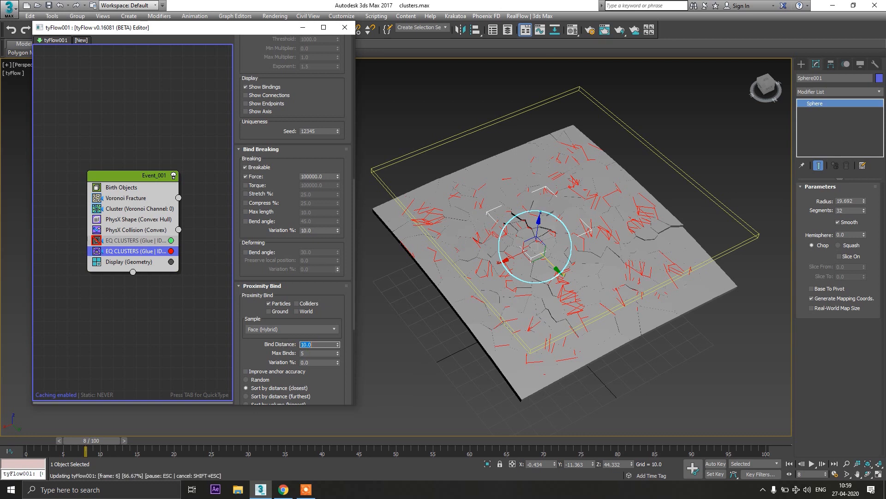
{"action": "type", "text": "6"}
{"action": "key", "text": "Return"}
{"action": "left_click_drag", "start_coordinate": [56, 435], "coordinate": [120, 424]}
{"action": "middle_click_drag", "start_coordinate": [489, 332], "coordinate": [551, 331], "text": "alt"}
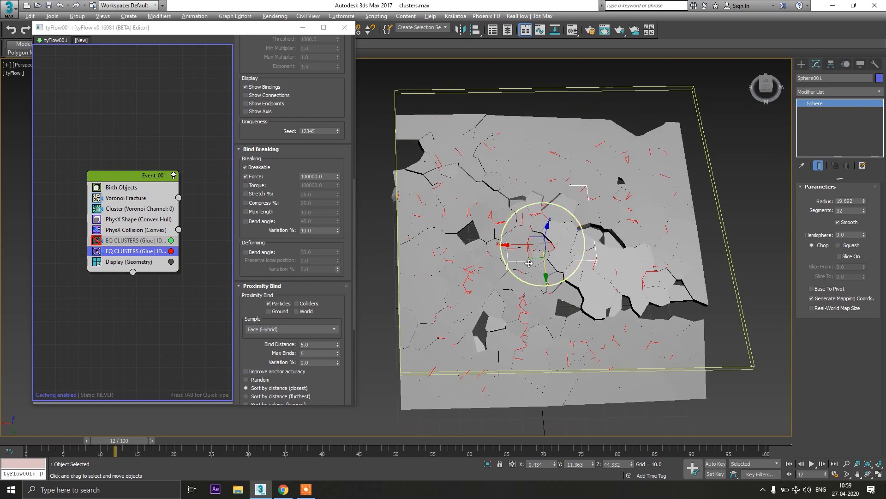
{"action": "scroll", "coordinate": [536, 318], "scroll_direction": "up", "scroll_amount": 4}
{"action": "scroll", "coordinate": [515, 306], "scroll_direction": "down", "scroll_amount": 4}
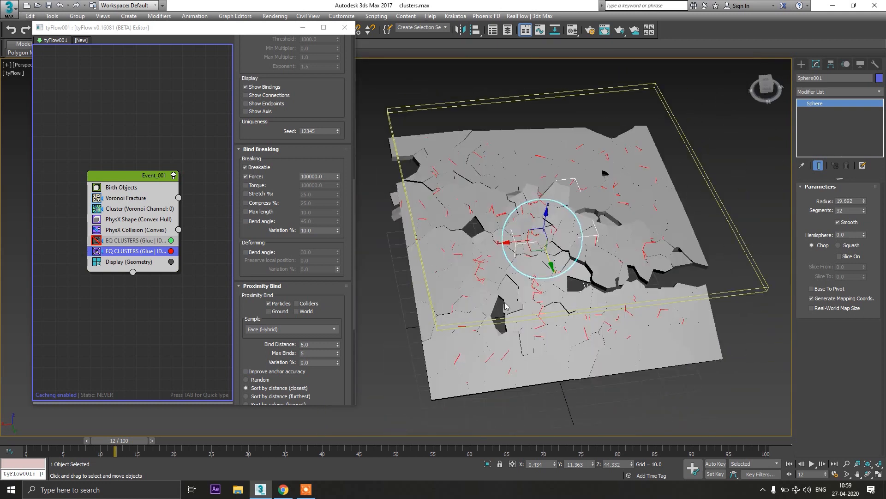
Set the copied bind's Bind Distance to 3, scrub through the impact to inspect the fracture, and return to frame 0.
{"action": "left_click", "coordinate": [54, 439]}
{"action": "double_click", "coordinate": [319, 344]}
{"action": "type", "text": "3"}
{"action": "key", "text": "Return"}
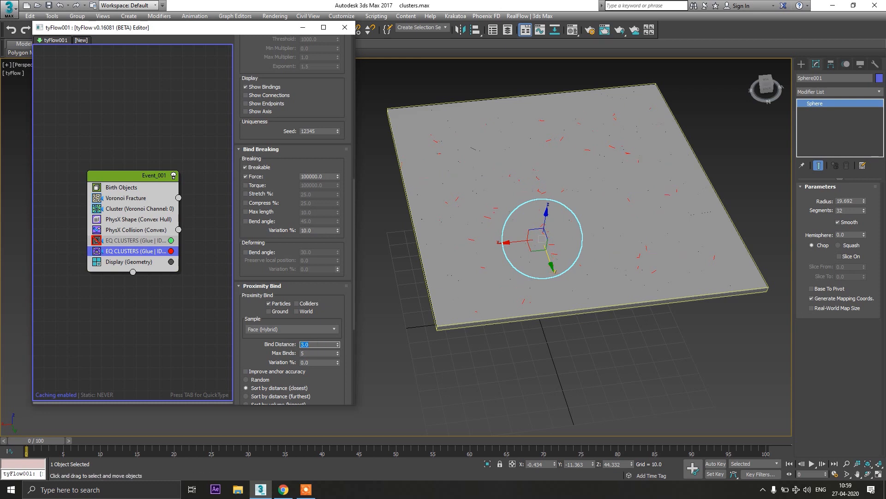
{"action": "left_click_drag", "start_coordinate": [28, 438], "coordinate": [129, 438]}
{"action": "middle_click_drag", "start_coordinate": [481, 307], "coordinate": [536, 296], "text": "alt"}
{"action": "middle_click_drag", "start_coordinate": [517, 261], "coordinate": [489, 298], "text": "alt"}
{"action": "middle_click_drag", "start_coordinate": [483, 356], "coordinate": [521, 342], "text": "alt"}
{"action": "mouse_move", "coordinate": [21, 450]}
{"action": "left_mouse_down"}
{"action": "mouse_move", "coordinate": [172, 444]}
{"action": "mouse_move", "coordinate": [19, 450]}
{"action": "left_mouse_up"}
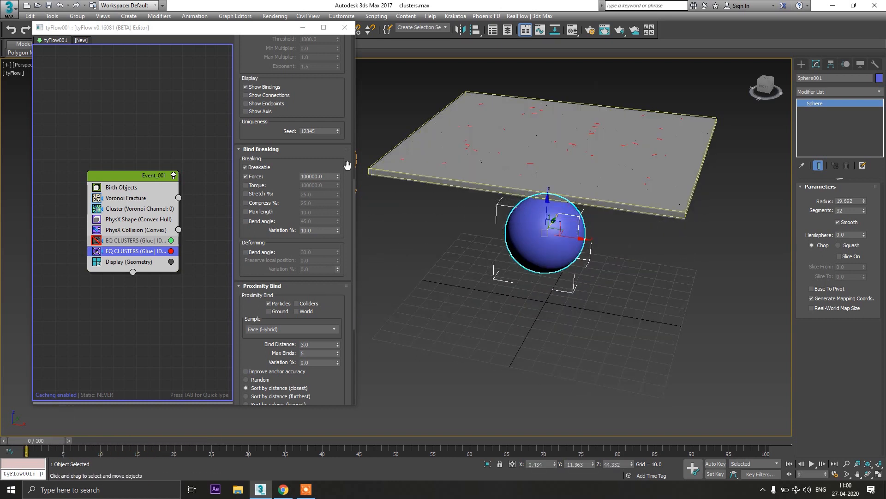
Enable the original EQ CLUSTERS bind, disable its copy, and scrub to frame 13 to check the clusters' impact.
{"action": "left_click", "coordinate": [105, 240]}
{"action": "middle_click_drag", "start_coordinate": [430, 261], "coordinate": [412, 339], "text": "alt"}
{"action": "left_click_drag", "start_coordinate": [18, 439], "coordinate": [38, 439]}
{"action": "left_click", "coordinate": [96, 251]}
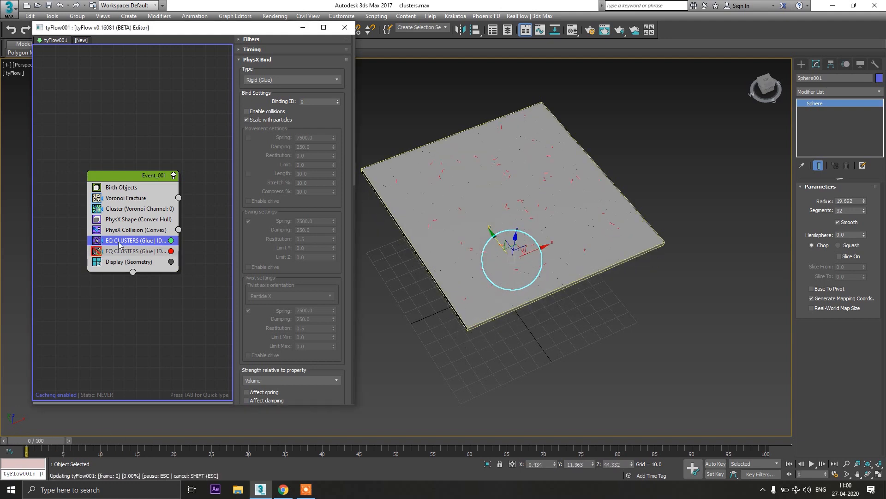
{"action": "scroll", "coordinate": [346, 198], "scroll_direction": "down", "scroll_amount": 3}
{"action": "scroll", "coordinate": [354, 197], "scroll_direction": "down", "scroll_amount": 8}
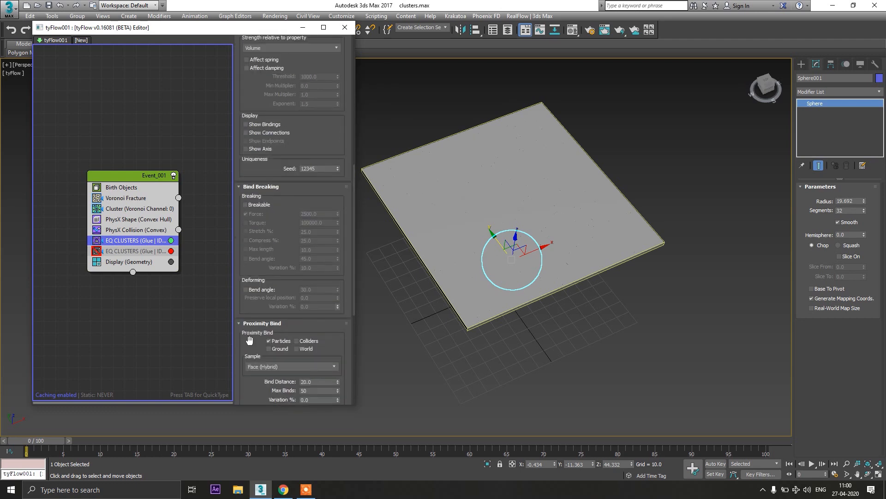
{"action": "left_click_drag", "start_coordinate": [24, 439], "coordinate": [123, 440]}
Rename the copied EQ CLUSTERS bind as UN EQ.
{"action": "left_click", "coordinate": [136, 251]}
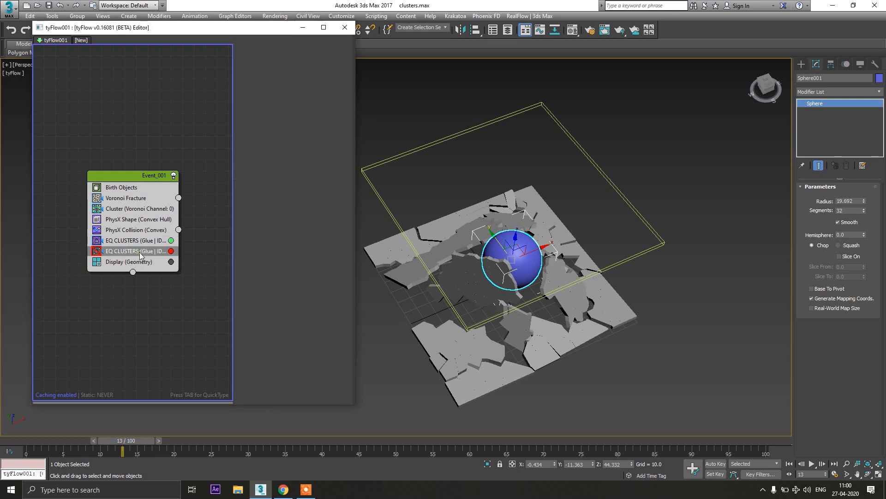
{"action": "right_click", "coordinate": [153, 269]}
{"action": "left_click", "coordinate": [172, 313]}
{"action": "type", "text": "UN EQ"}
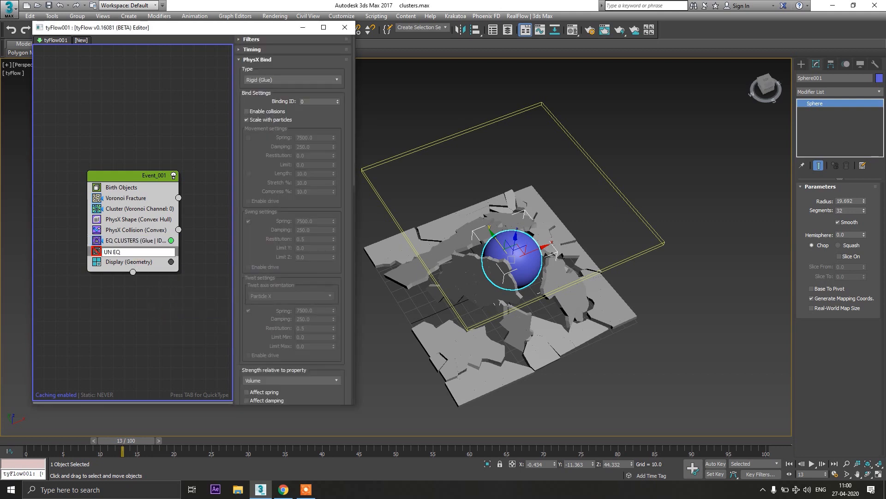
{"action": "key", "text": "Return"}
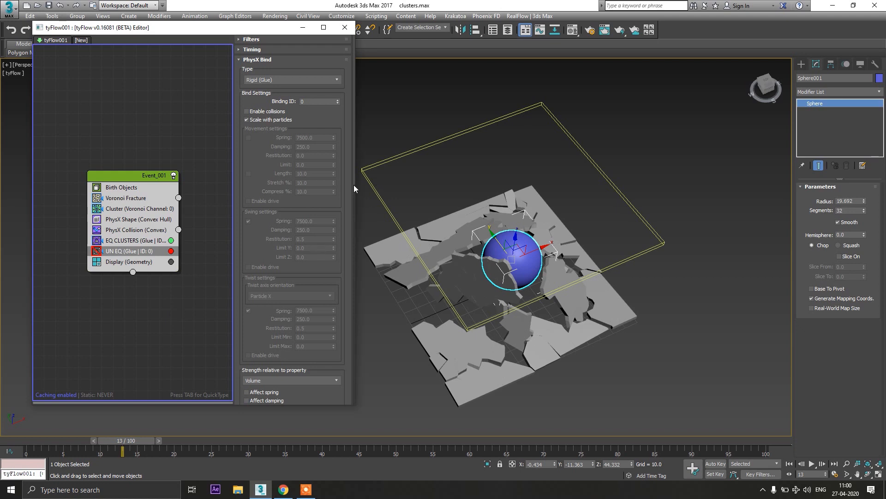
Set the UN EQ bind's breaking Force to 1000, re-enable that bind, and scrub from frame 0 to frame 9.
{"action": "scroll", "coordinate": [353, 184], "scroll_direction": "down", "scroll_amount": 10}
{"action": "left_click", "coordinate": [314, 186]}
{"action": "key", "text": "BackSpace"}
{"action": "key", "text": "Return"}
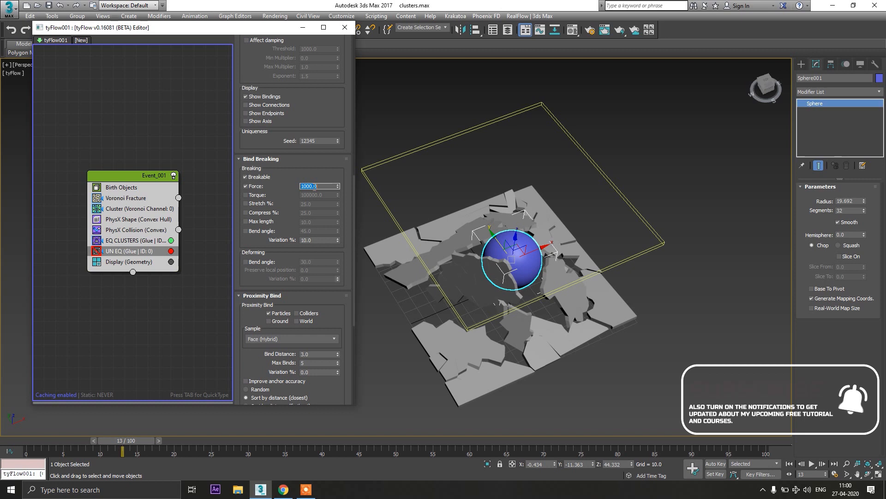
{"action": "left_click", "coordinate": [28, 443]}
{"action": "left_click", "coordinate": [99, 254]}
{"action": "left_click_drag", "start_coordinate": [29, 441], "coordinate": [86, 439]}
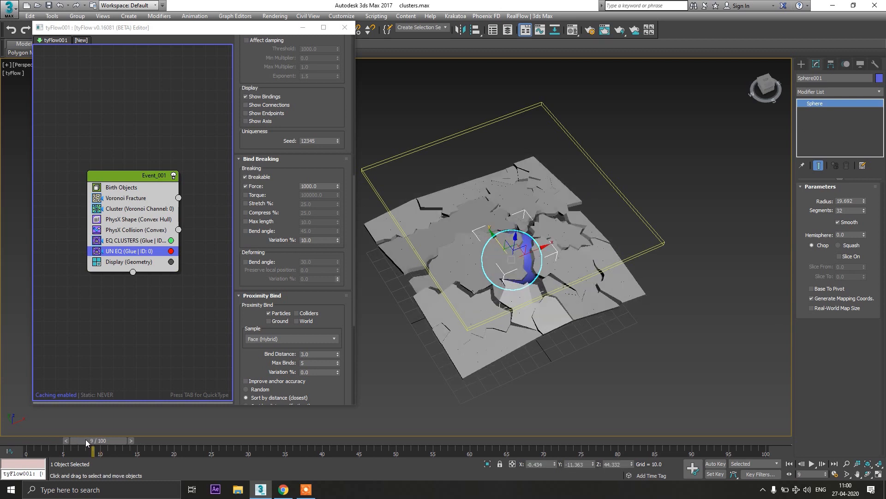
Try a breaking Force of 10000 on the UN EQ bind, inspect the debris at frame 24, and return to frame 0.
{"action": "left_click", "coordinate": [307, 187]}
{"action": "key", "text": "Return"}
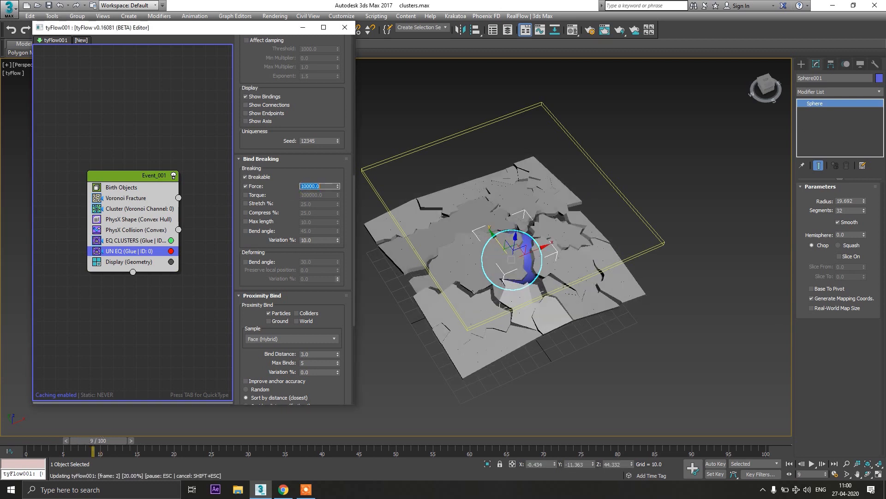
{"action": "left_click_drag", "start_coordinate": [122, 440], "coordinate": [204, 441]}
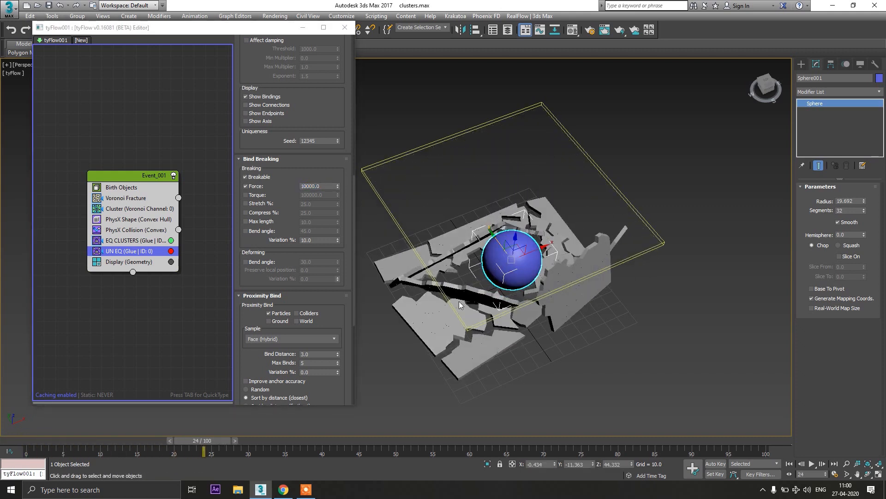
{"action": "middle_click_drag", "start_coordinate": [491, 295], "coordinate": [600, 282], "text": "alt"}
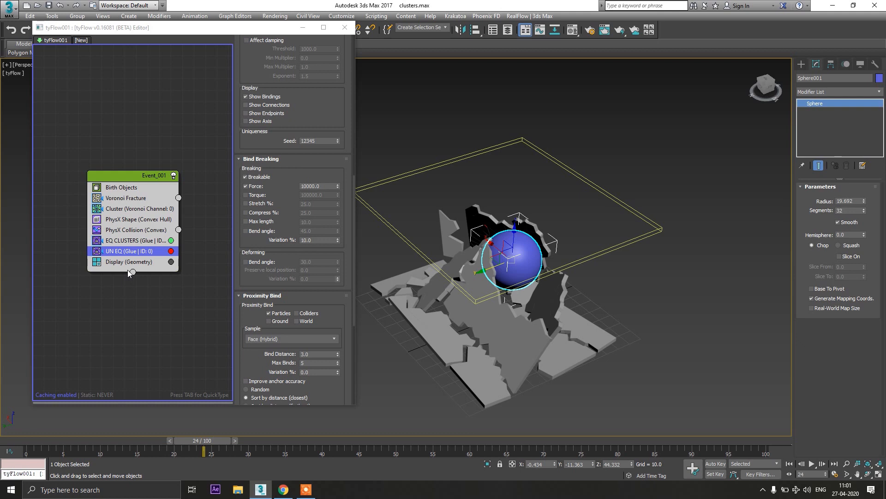
{"action": "mouse_move", "coordinate": [30, 441]}
{"action": "left_mouse_down"}
{"action": "mouse_move", "coordinate": [148, 433]}
{"action": "mouse_move", "coordinate": [35, 433]}
{"action": "left_mouse_up"}
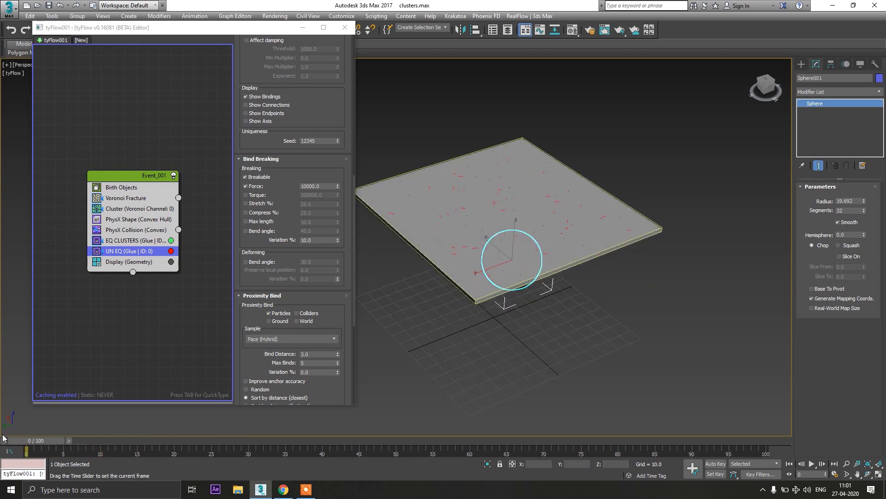
Try a breaking Force of 30000 on the UN EQ bind and scrub to frame 10 to check the impact.
{"action": "left_click", "coordinate": [301, 185]}
{"action": "type", "text": "3"}
{"action": "key", "text": "Return"}
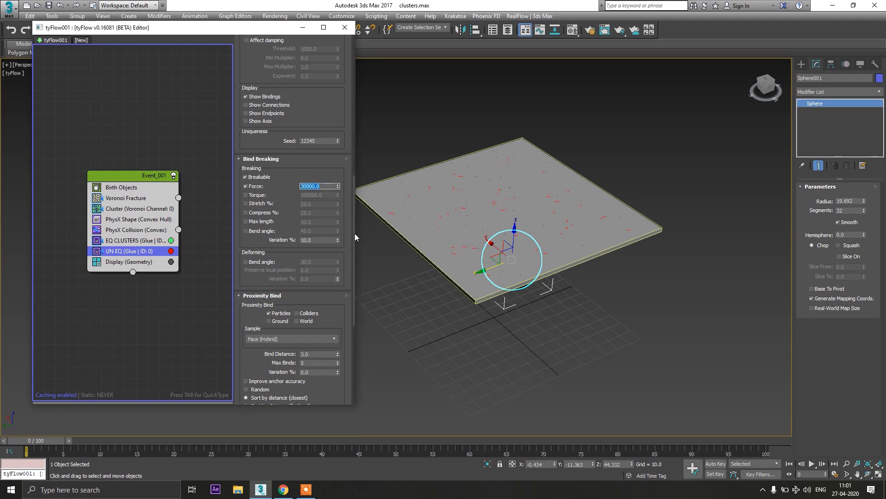
{"action": "left_click_drag", "start_coordinate": [58, 436], "coordinate": [87, 439]}
Try a breaking Force of 20000 on the UN EQ bind, scrub through the impact, and go back to frame 1.
{"action": "left_click", "coordinate": [303, 187]}
{"action": "type", "text": "20000"}
{"action": "key", "text": "Return"}
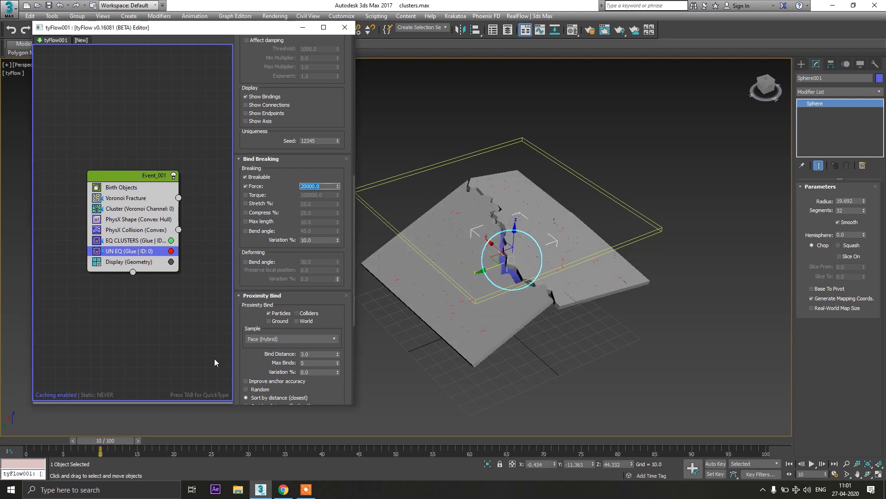
{"action": "left_click_drag", "start_coordinate": [48, 439], "coordinate": [57, 440]}
{"action": "mouse_move", "coordinate": [89, 440]}
{"action": "left_mouse_down"}
{"action": "mouse_move", "coordinate": [189, 440]}
{"action": "mouse_move", "coordinate": [115, 445]}
{"action": "mouse_move", "coordinate": [79, 433]}
{"action": "left_mouse_up"}
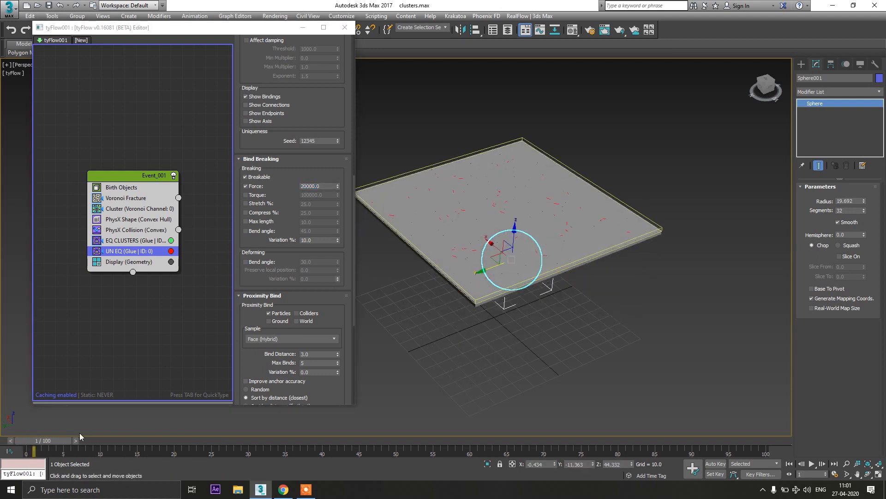
Set the UN EQ bind's breaking Force to 12000, scrub to frame 20 to inspect the fracture, and deselect the sphere.
{"action": "left_click", "coordinate": [304, 187]}
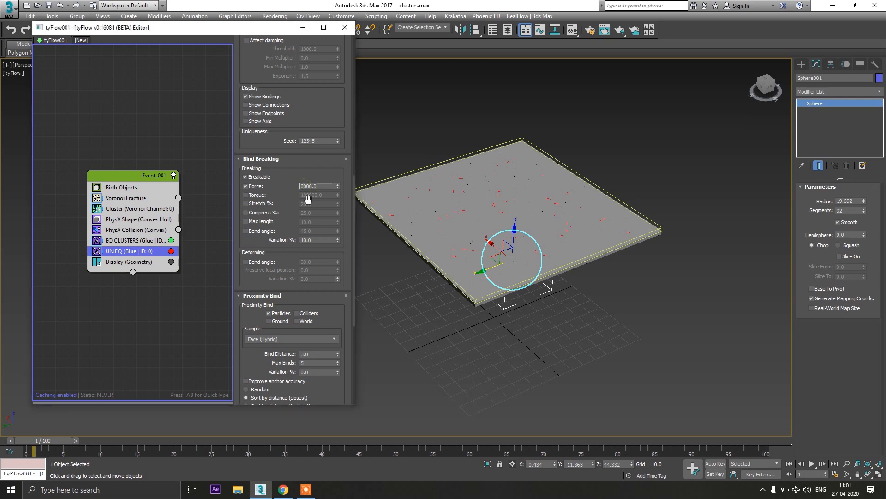
{"action": "type", "text": "12000"}
{"action": "key", "text": "Return"}
{"action": "left_click_drag", "start_coordinate": [22, 443], "coordinate": [198, 439]}
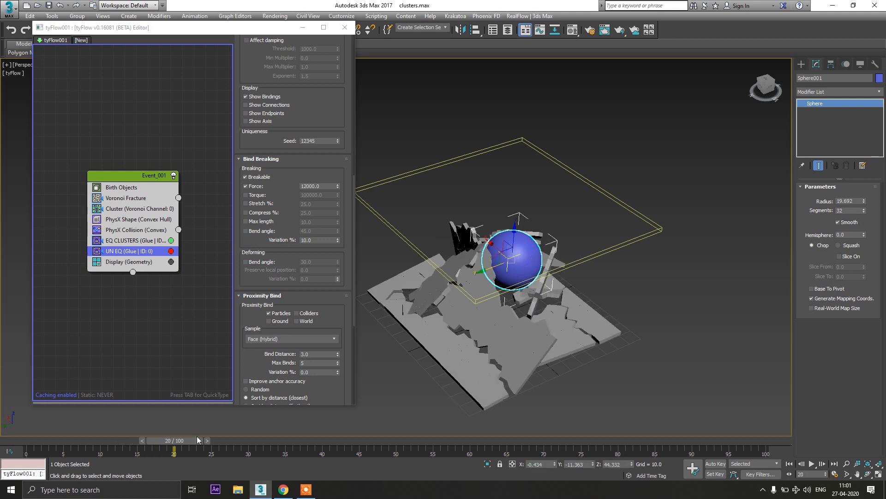
{"action": "middle_click_drag", "start_coordinate": [481, 279], "coordinate": [437, 292], "text": "alt"}
{"action": "left_click", "coordinate": [655, 280]}
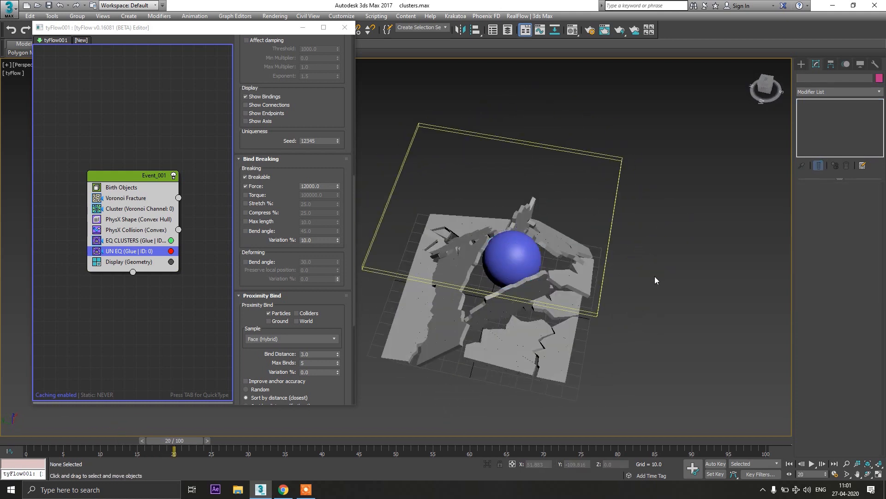